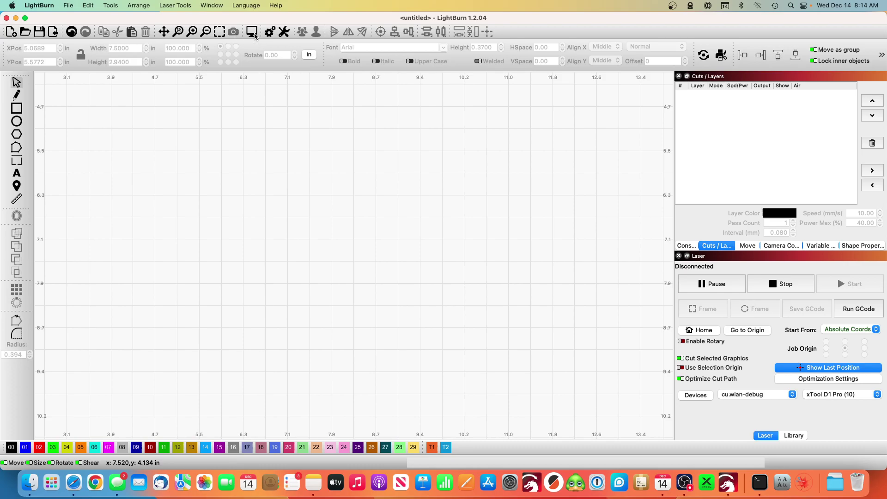
Step: Draw a rectangle and size it to 7.5 in wide by 0.24 in tall
left_click(17, 108)
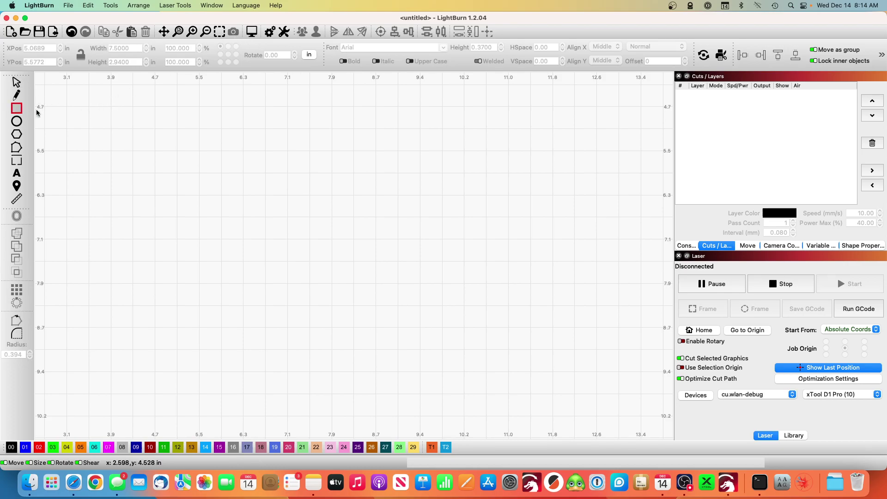
left_click_drag(182, 162, 459, 209)
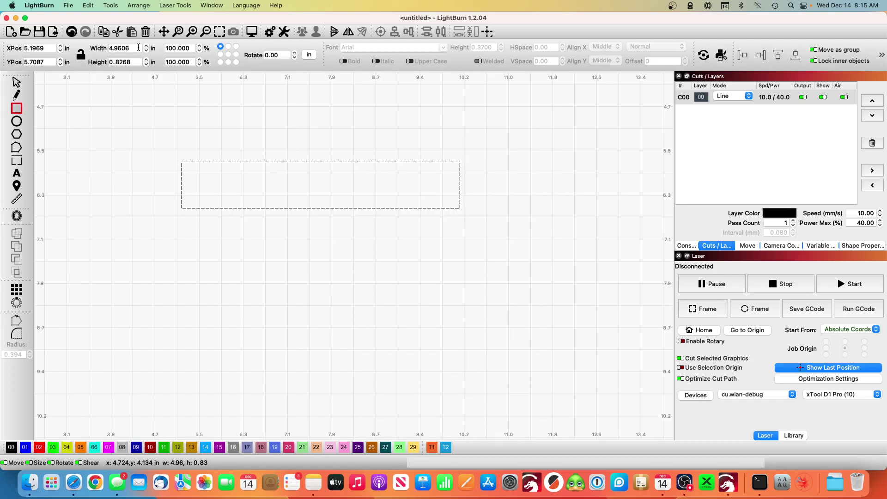
double_click(140, 47)
type("7.5")
key("Tab")
type(".2")
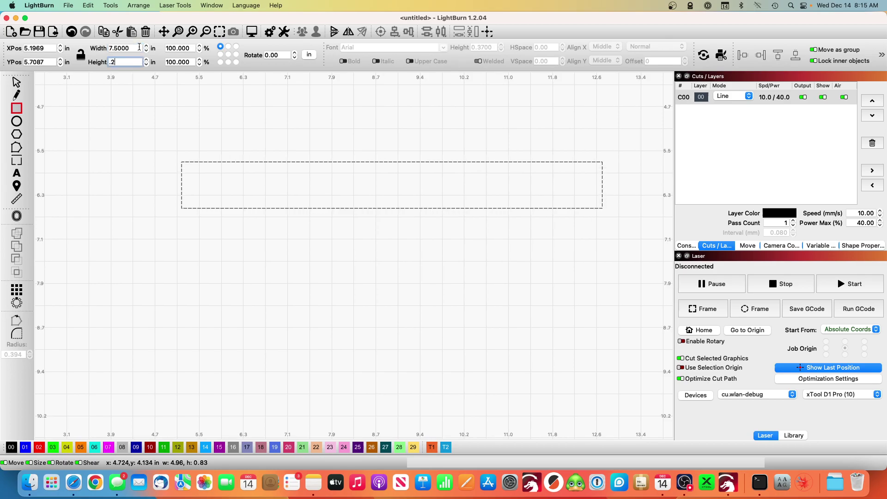
key("Return")
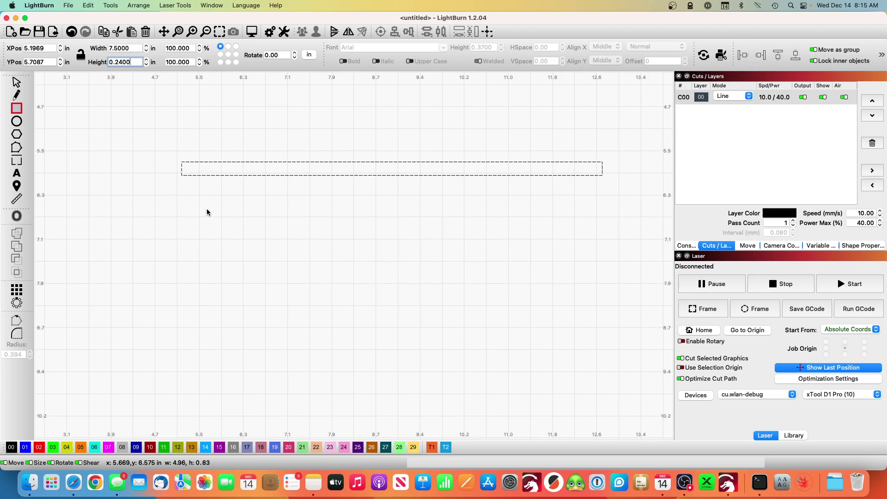
Step: Set up a grid array of the slot with 10 rows at 0.3 in Y spacing
left_click(16, 290)
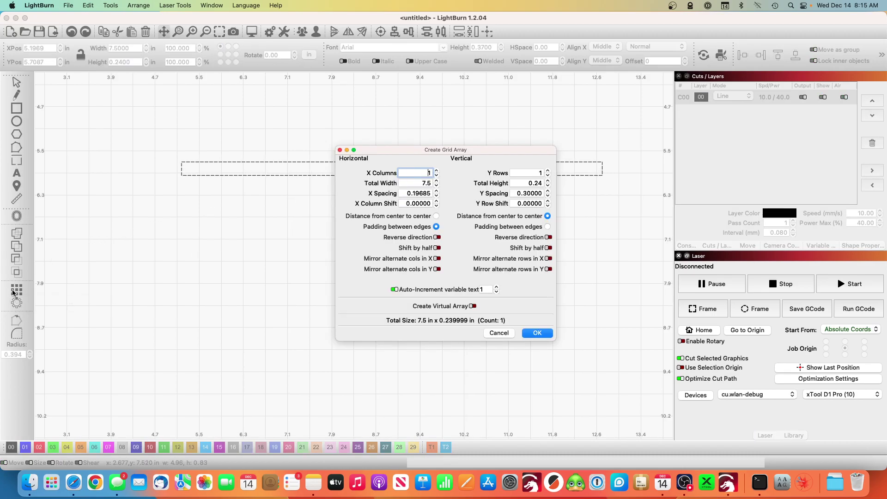
left_click(541, 172)
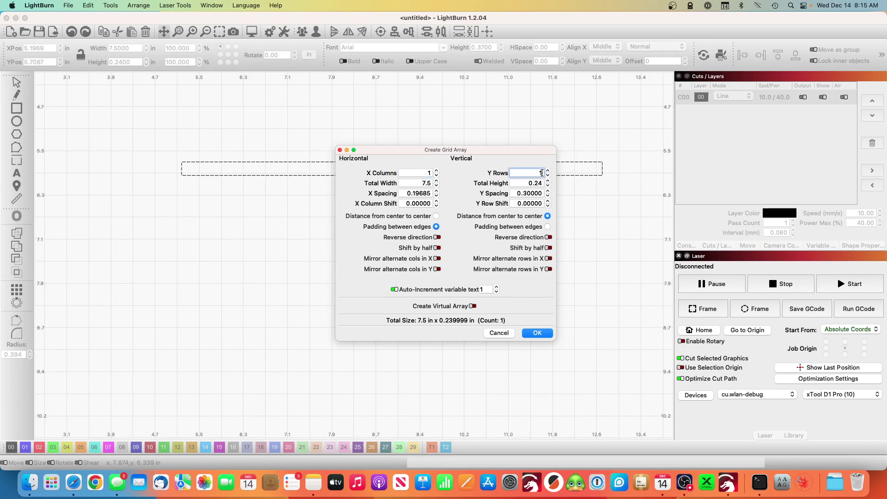
type("0")
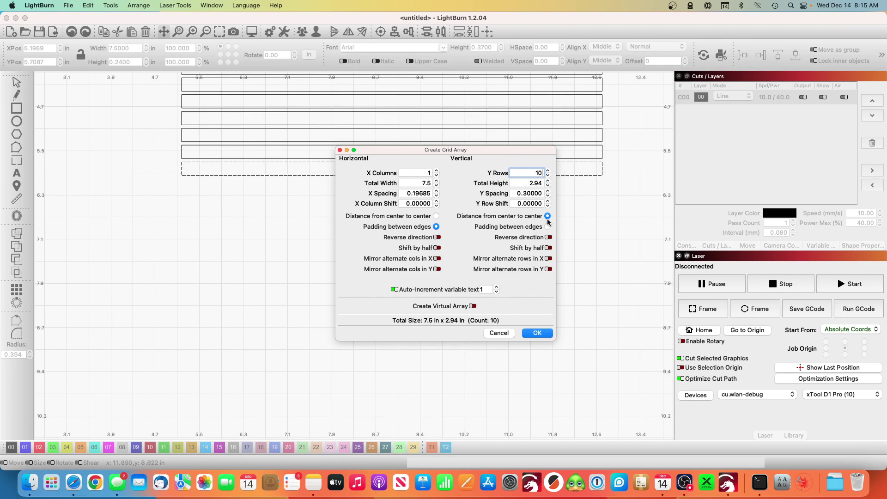
Step: Create the ten-row array, move the stack to the canvas centre, and review layer C00's settings
left_click(537, 333)
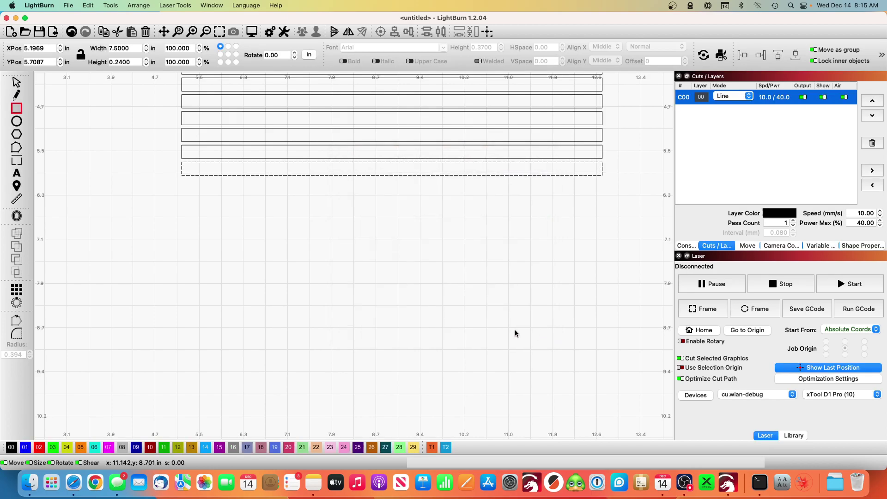
key("super+a")
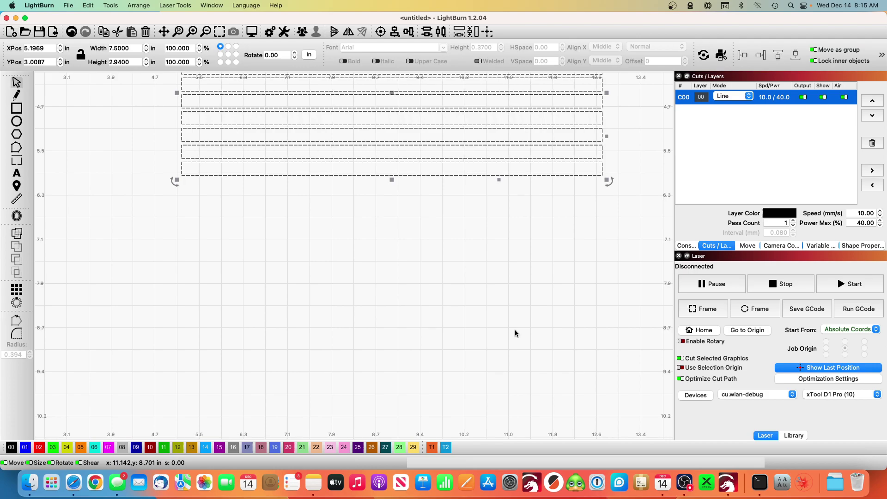
left_click_drag(393, 92, 395, 214)
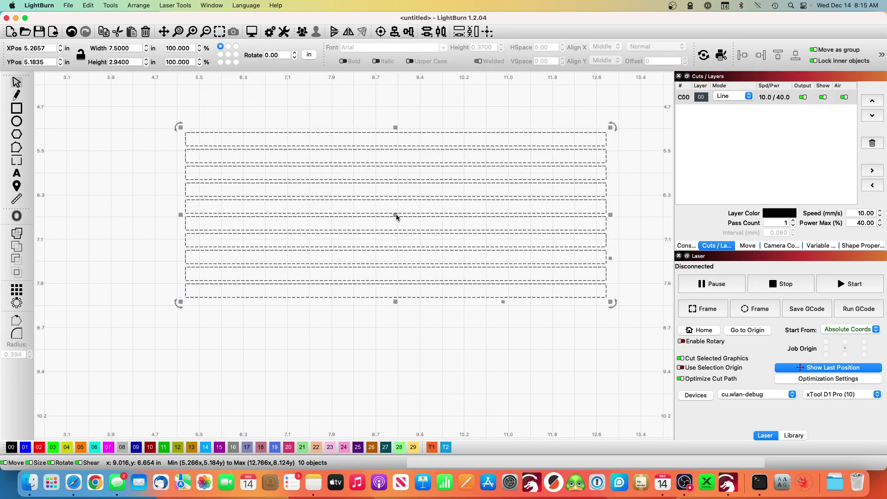
double_click(771, 97)
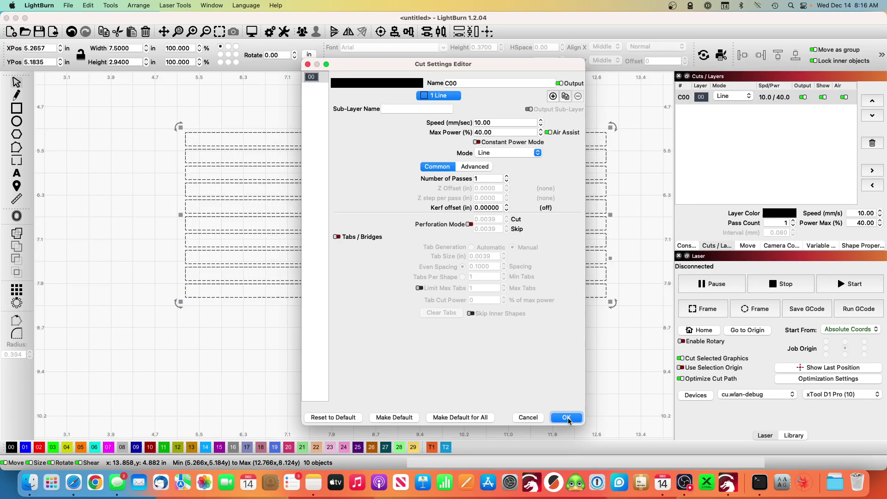
left_click(567, 418)
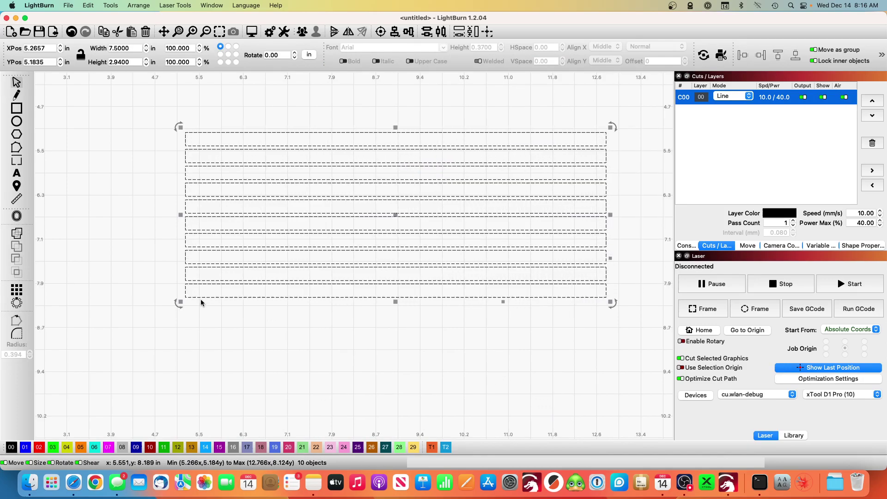
Step: Set text height to 0.12 in and type the person's name inside the top slot rectangle
left_click(126, 216)
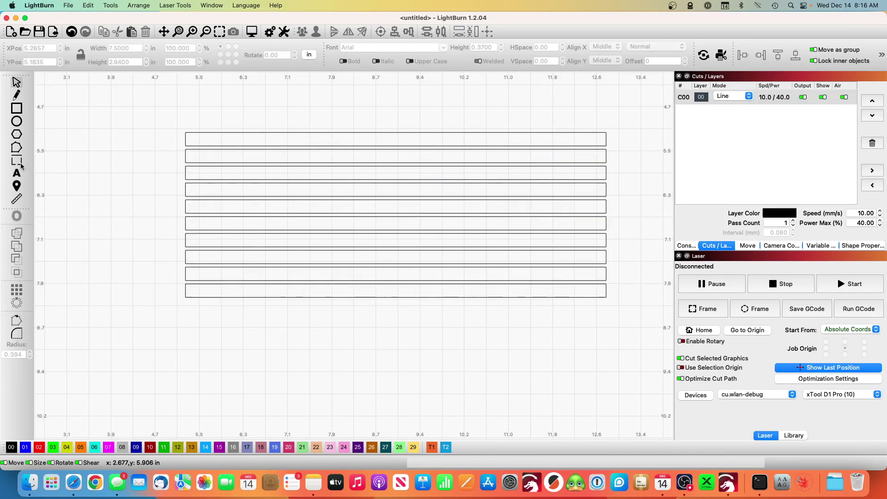
left_click(17, 173)
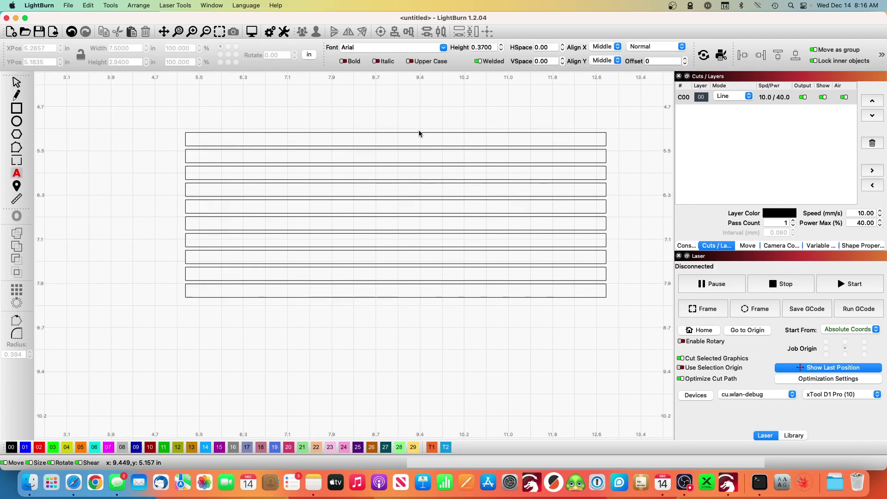
left_click(493, 46)
key("BackSpace")
key("BackSpace")
key("BackSpace")
key("BackSpace")
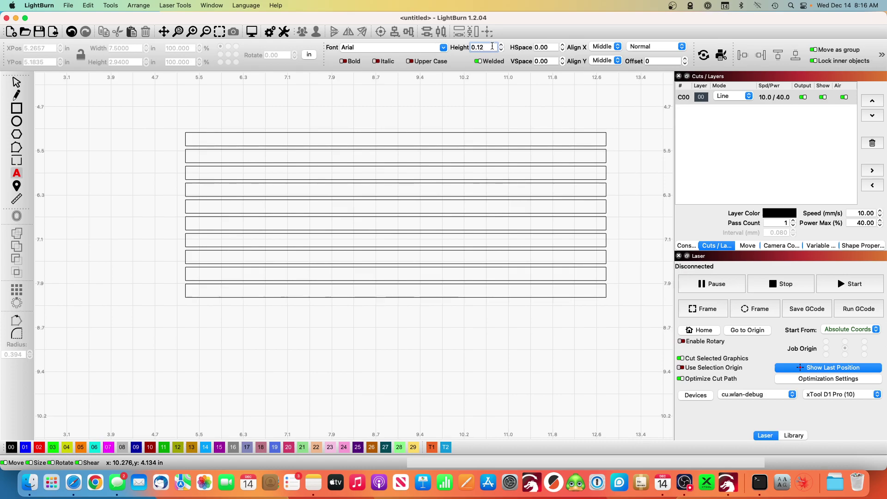
left_click(339, 139)
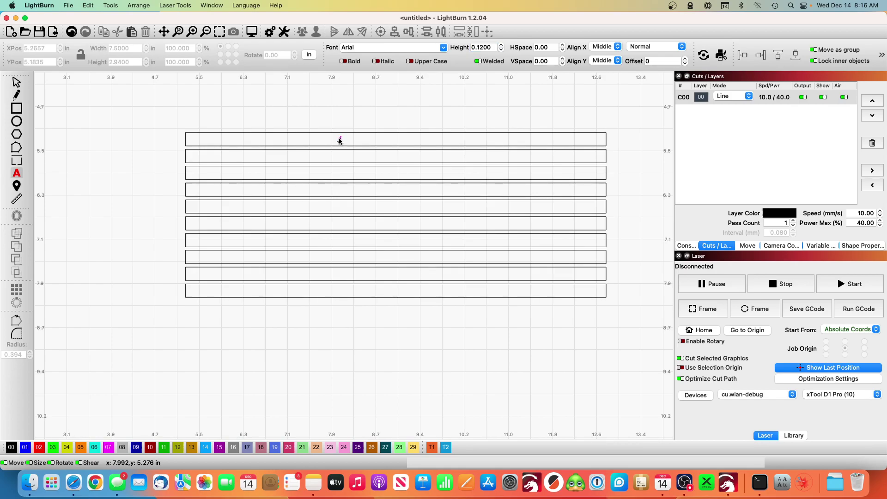
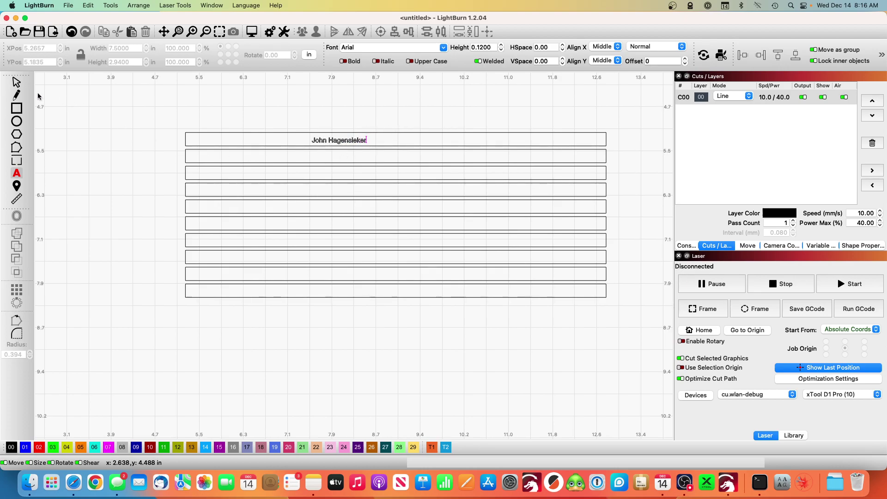
left_click(17, 83)
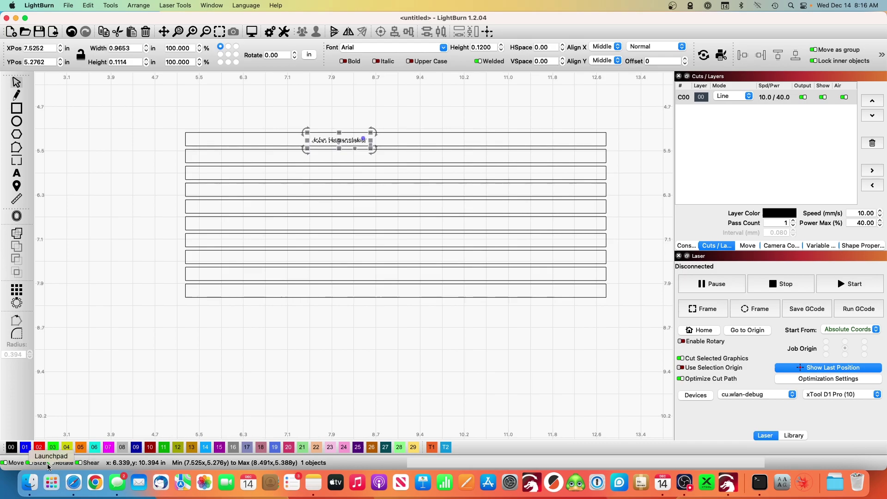
Step: Move the name onto blue layer 01 and center it horizontally on the top rectangle
left_click(25, 447)
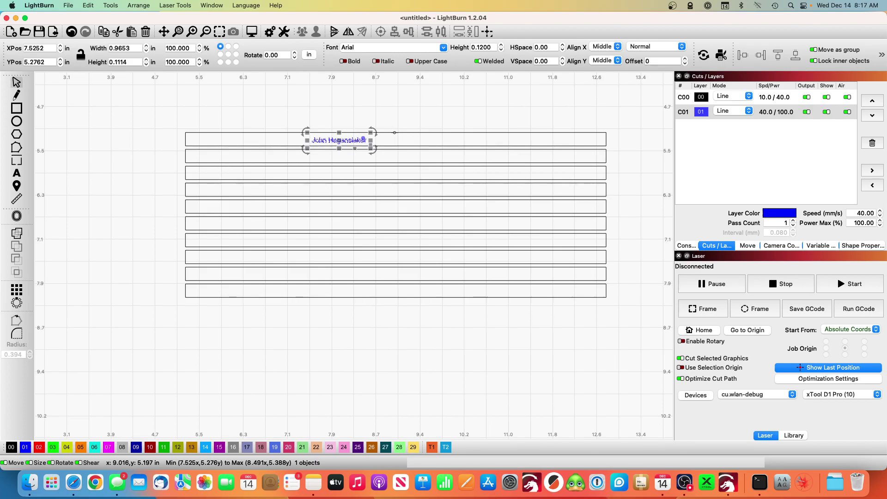
left_click(395, 133, "shift")
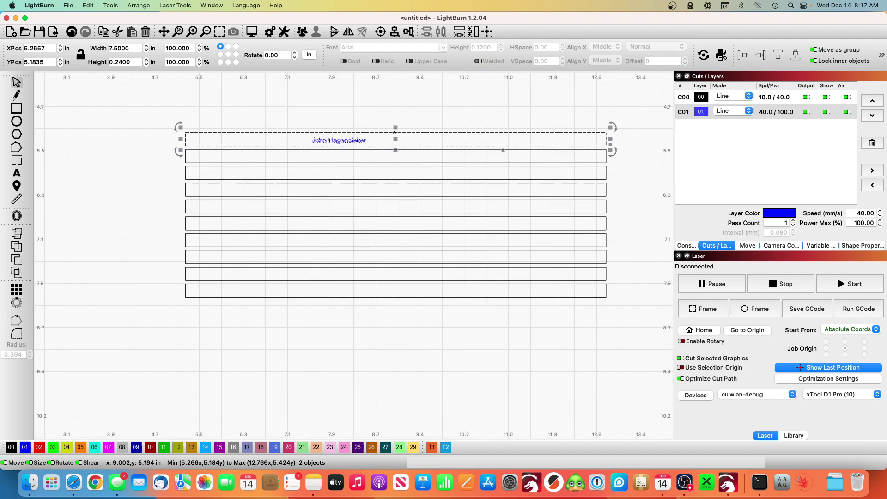
left_click(411, 31)
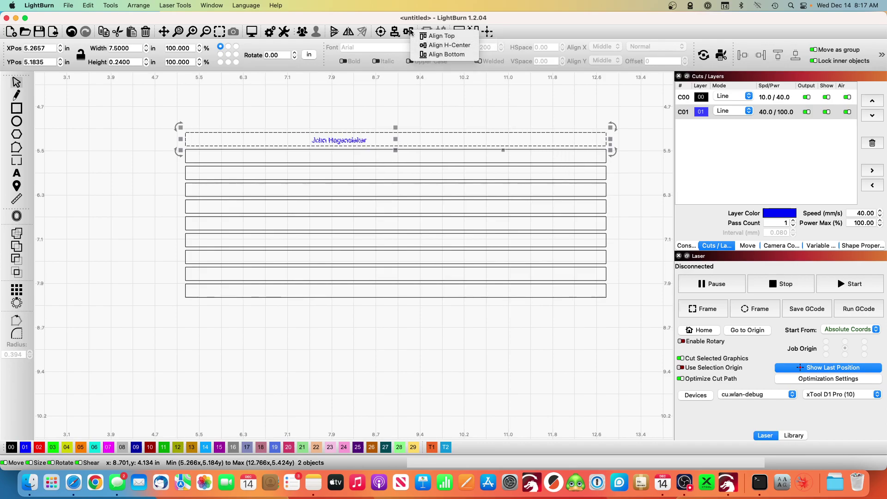
left_click(447, 45)
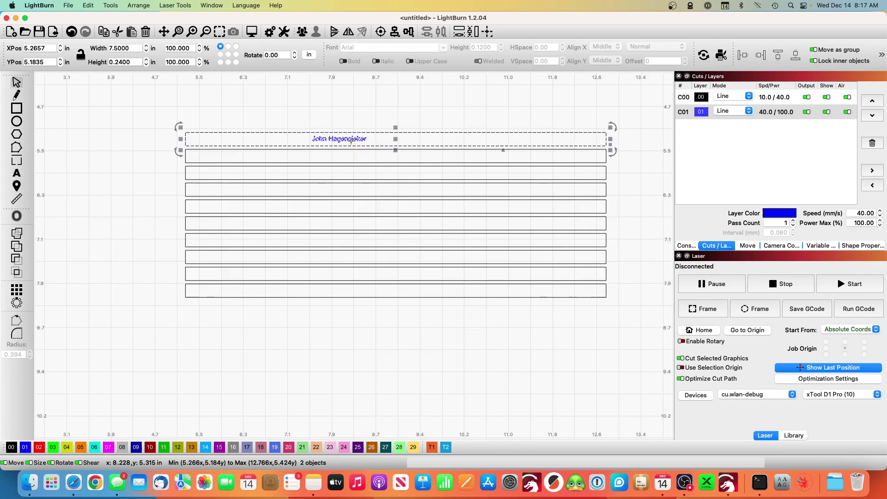
Step: Select the name text and delete an accidentally pasted 'Merry Christmas' text
left_click(351, 164)
left_click(346, 138)
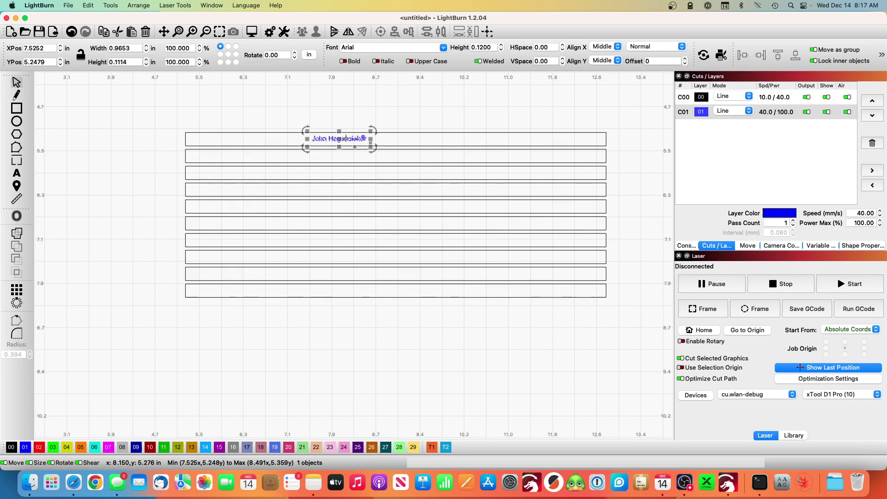
key("super+v")
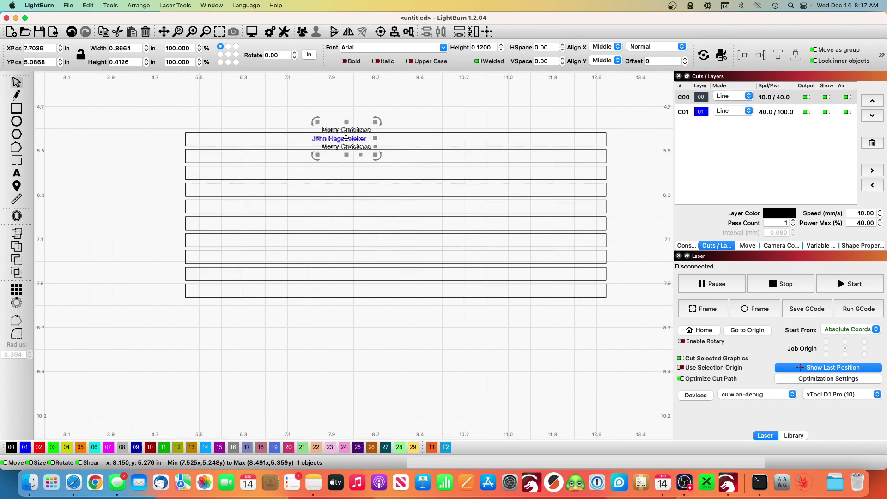
key("Delete")
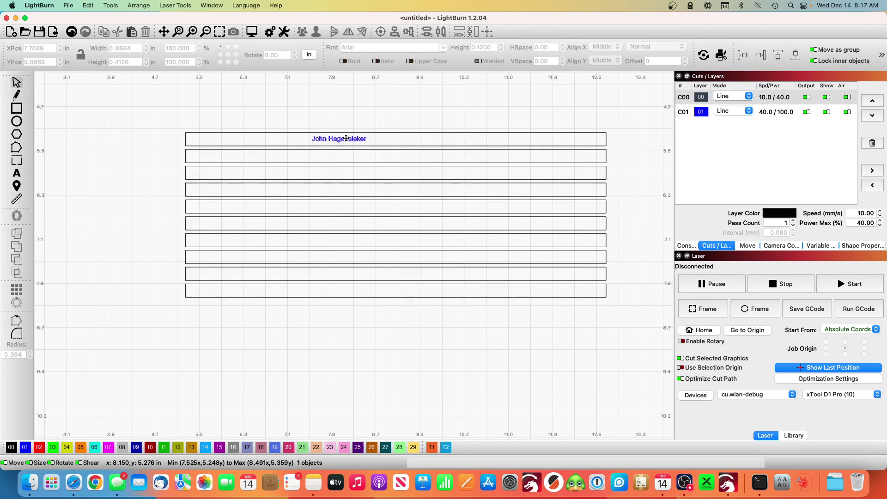
Step: Copy the name into the second slot rectangle and center it on that rectangle
left_click(346, 138)
key("super+c")
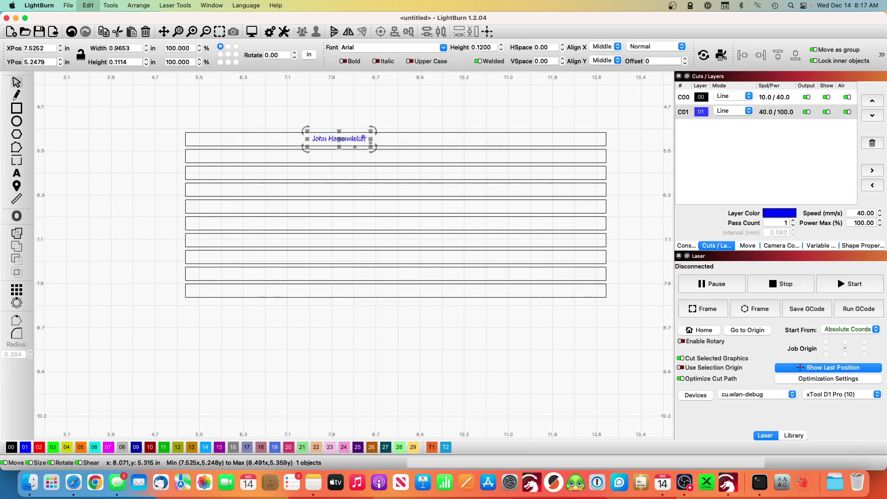
key("super+v")
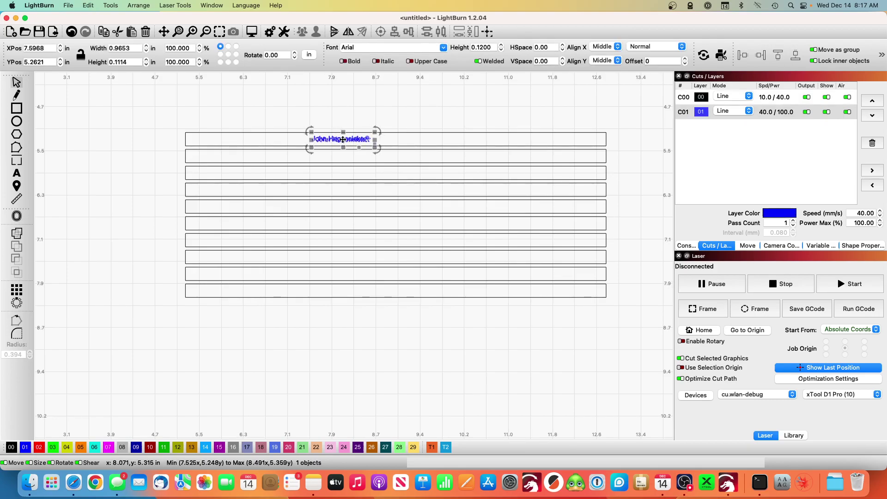
left_click_drag(343, 139, 339, 158)
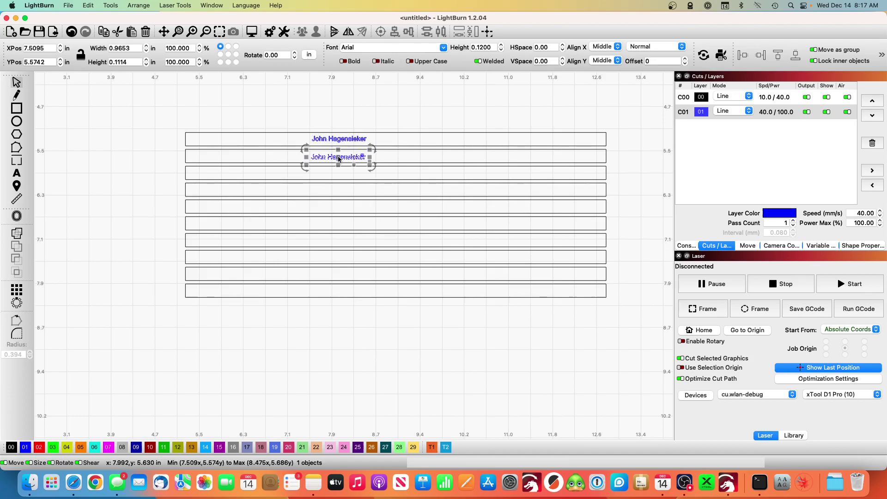
left_click(400, 151, "shift")
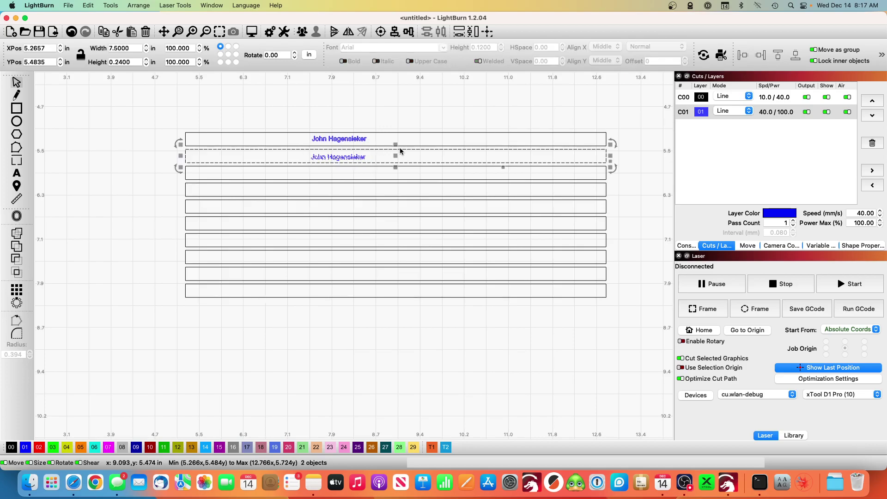
left_click(411, 33)
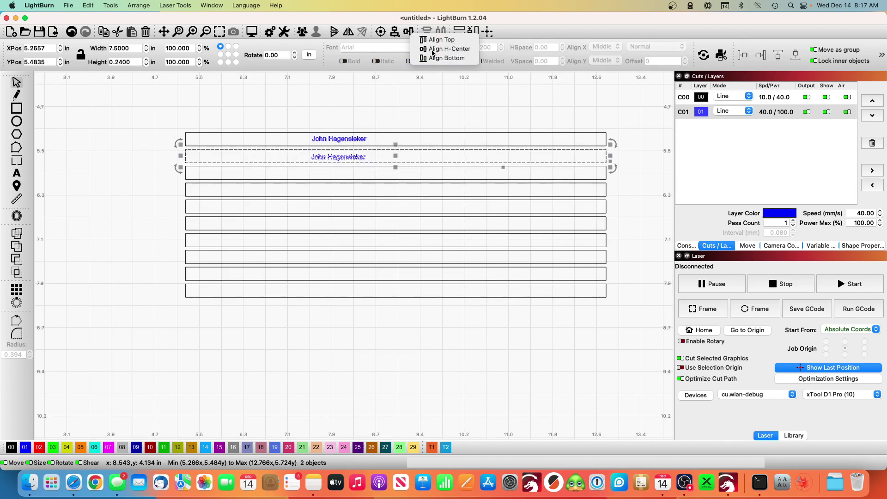
left_click(430, 49)
Step: Center the first two name labels horizontally on each other
left_click(337, 115)
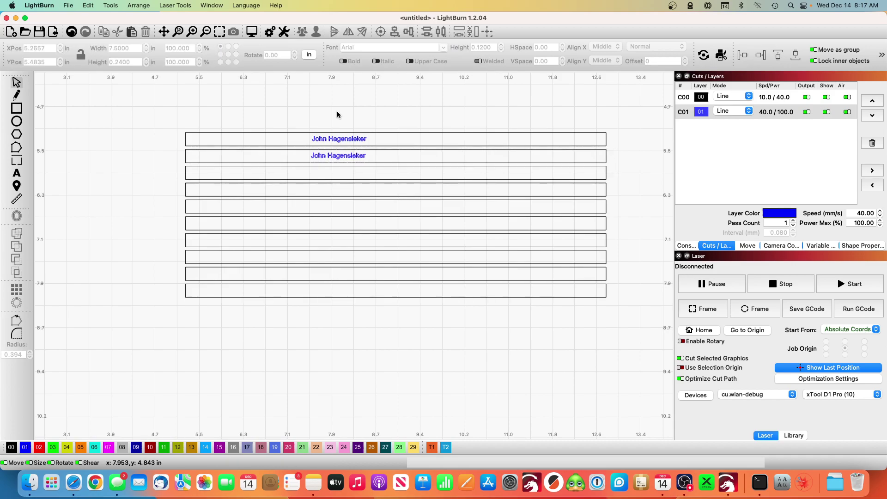
left_click(332, 141)
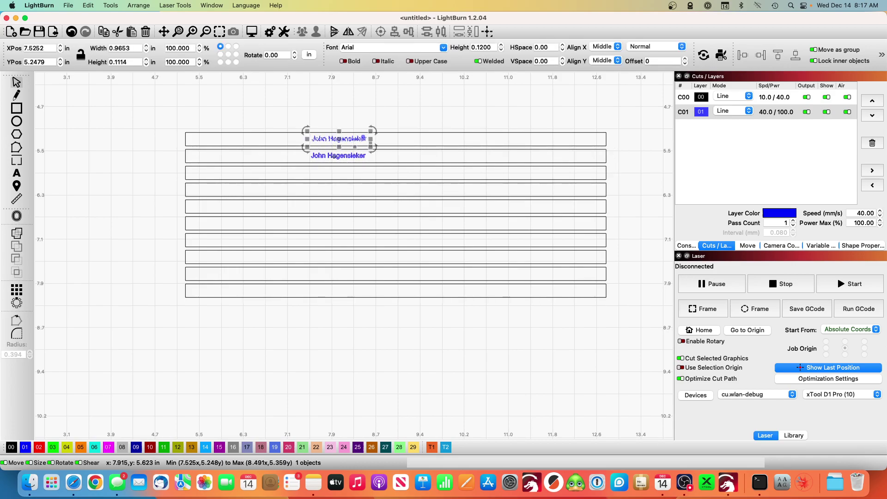
left_click(335, 154, "shift")
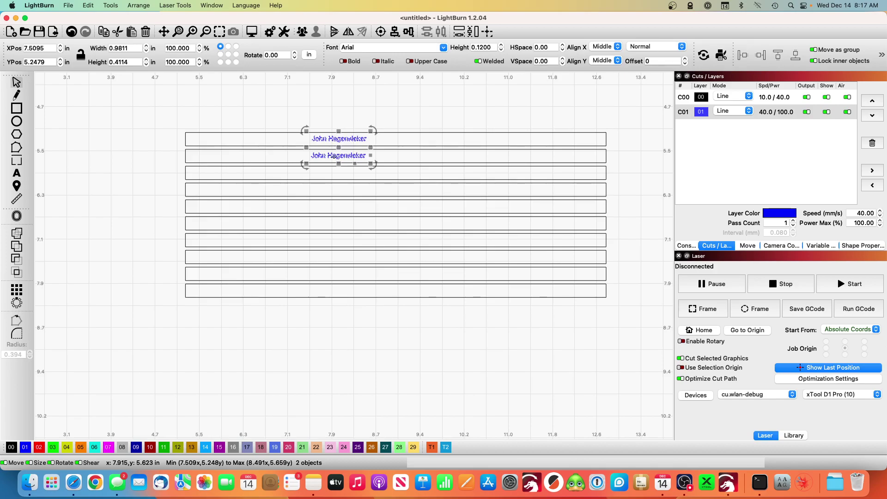
left_click(409, 31)
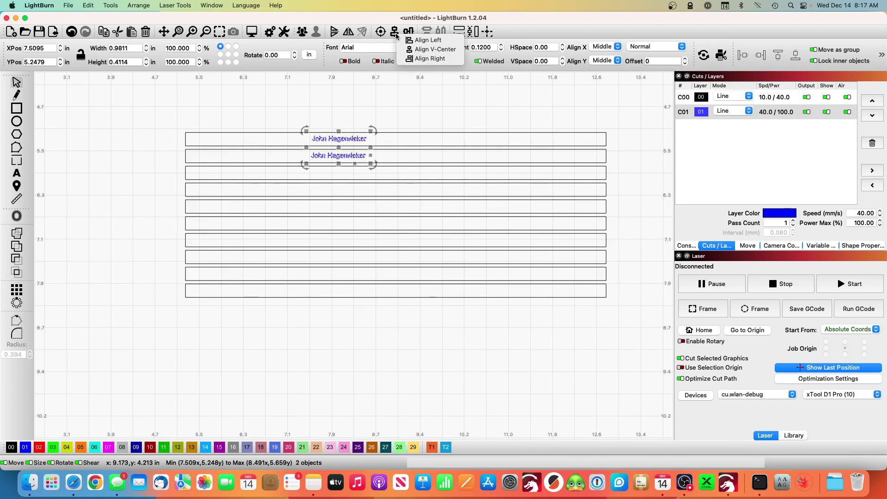
left_click(417, 49)
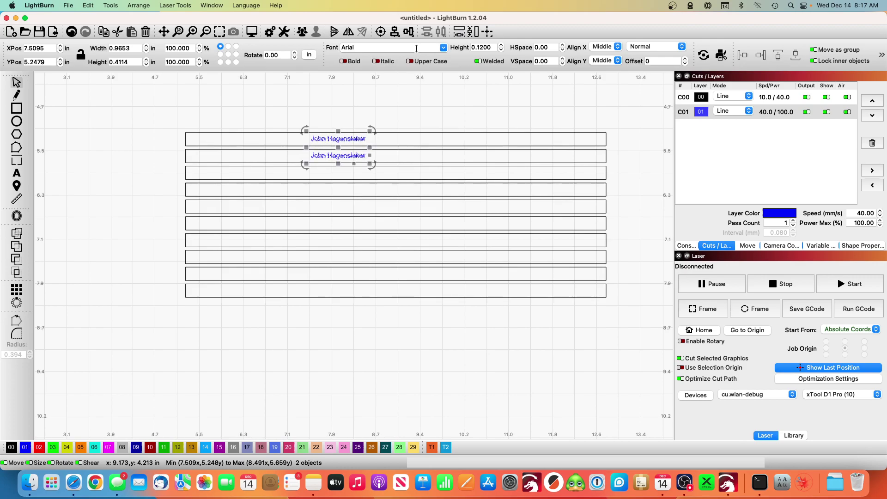
Step: Paste a copy of the name into the third slot rectangle and center it there
left_click(404, 106)
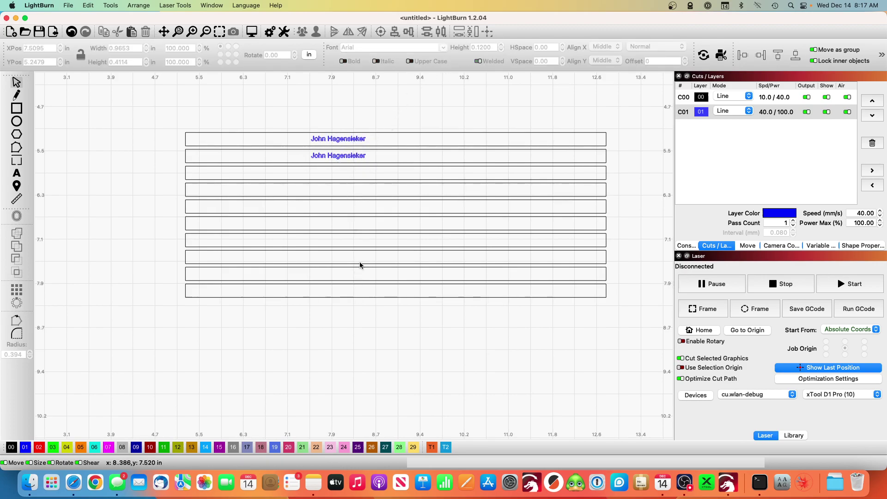
left_click(362, 139)
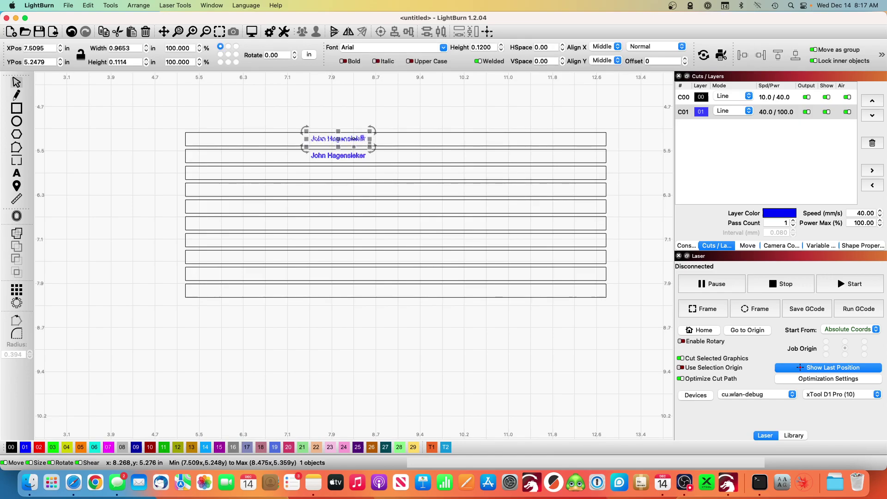
left_click(353, 155, "shift")
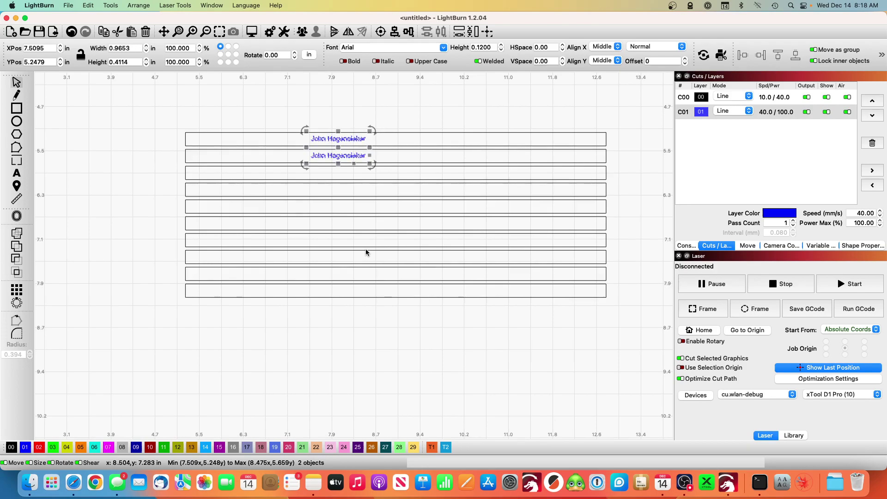
left_click(337, 173)
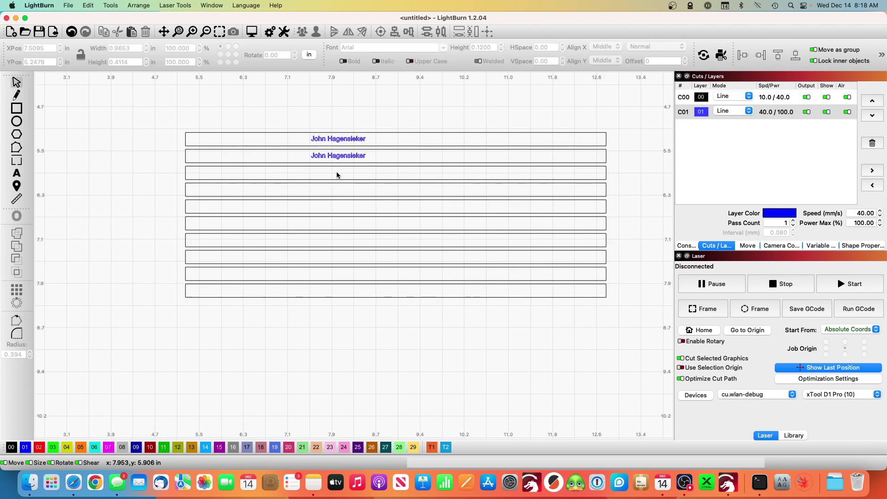
key("super+v")
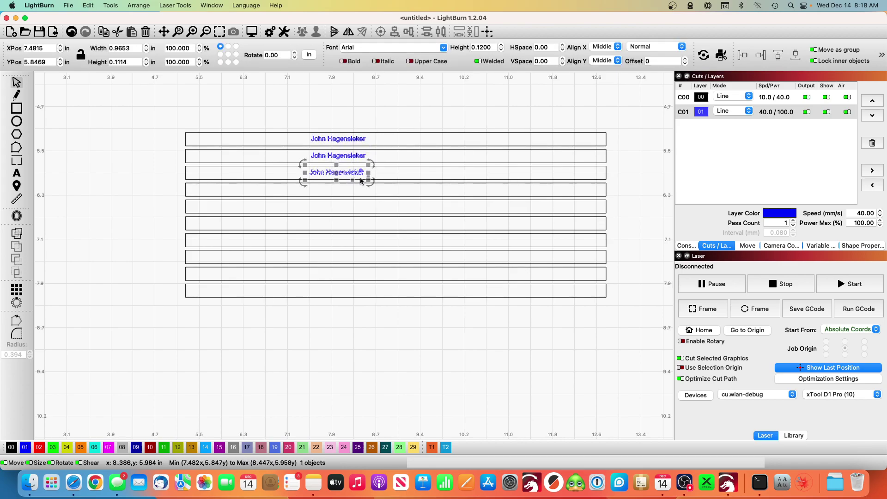
left_click(404, 166, "shift")
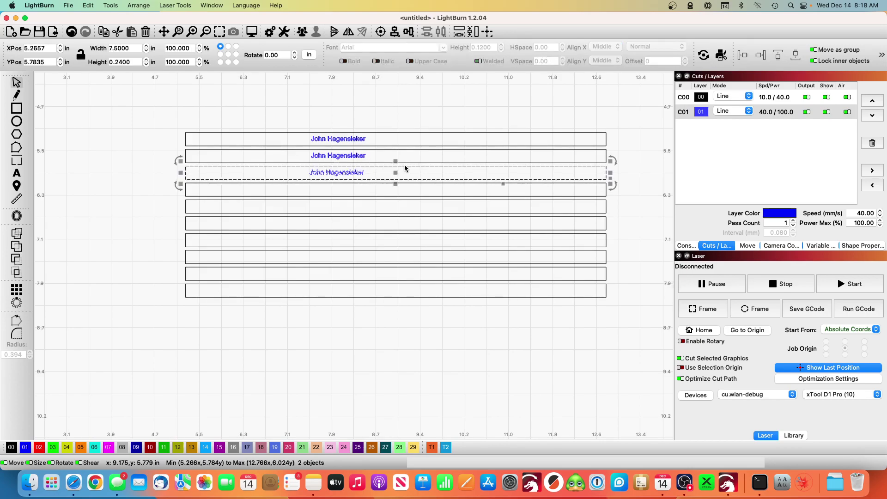
left_click(406, 33)
left_click(443, 45)
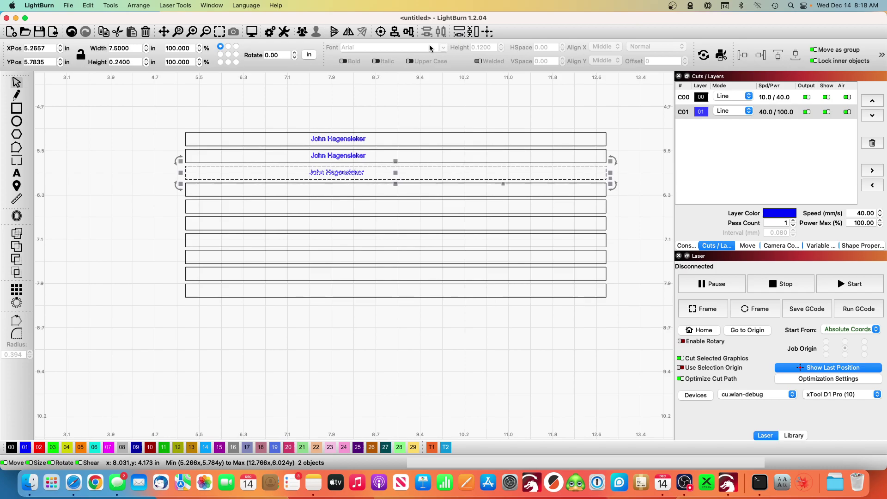
left_click(431, 114)
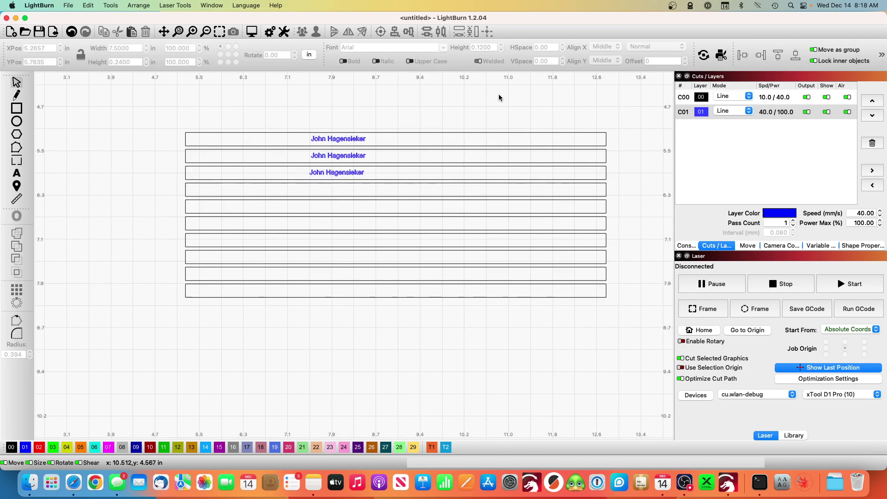
Step: Set layer C01 to Fill mode, 25% max power, 250 lines per inch, filling all shapes at once
double_click(761, 113)
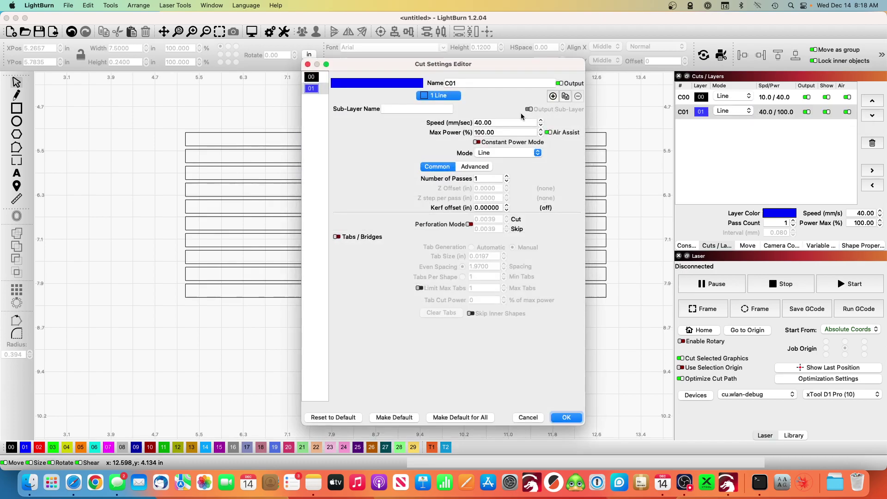
triple_click(505, 132)
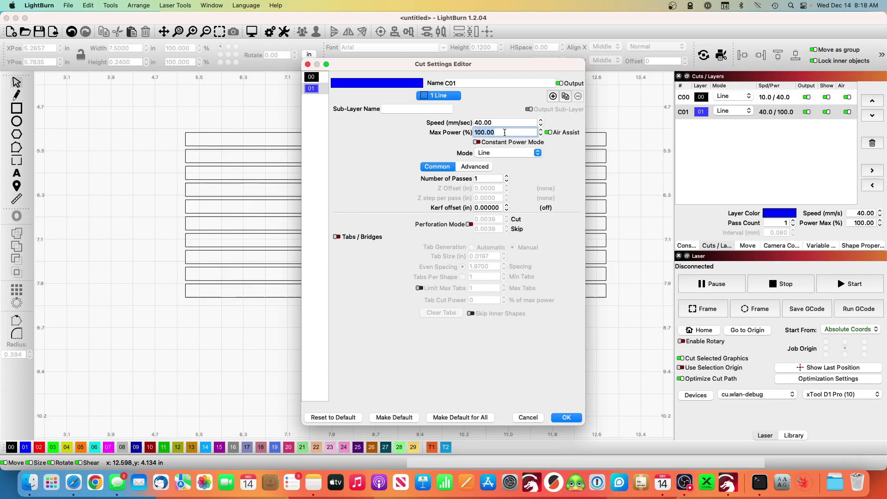
type("5")
key("BackSpace")
left_click(506, 154)
left_click(504, 161)
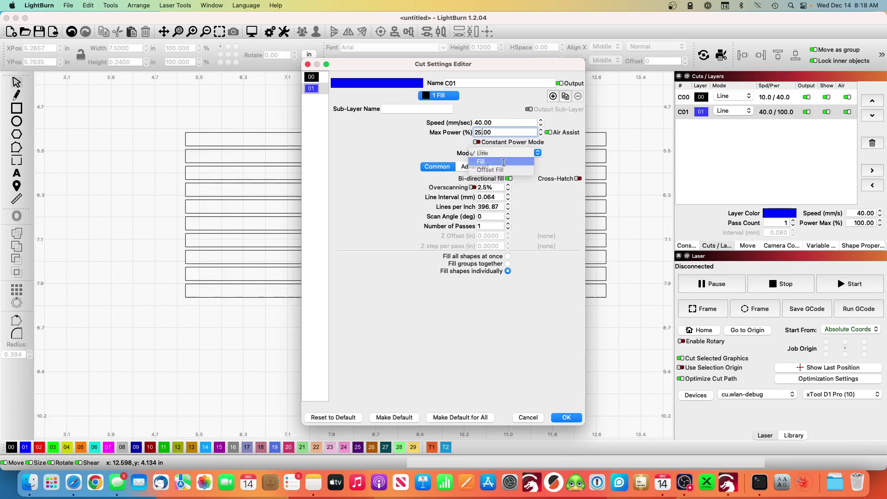
double_click(499, 204)
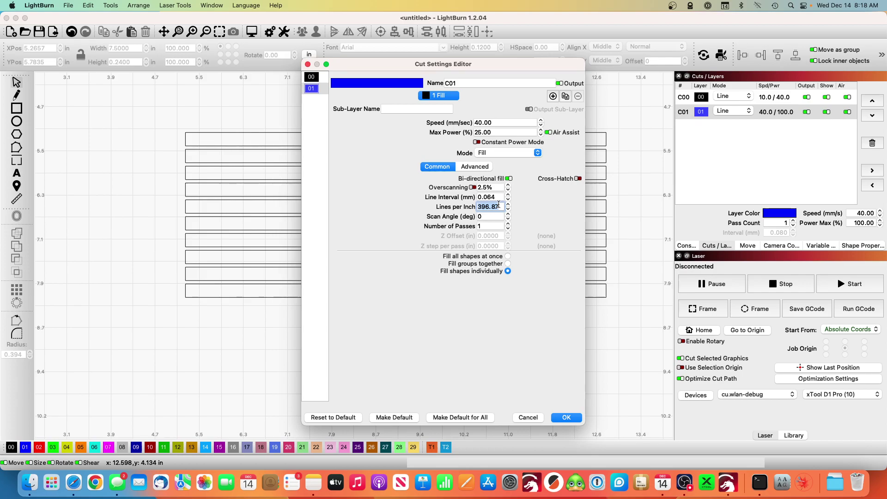
type("250")
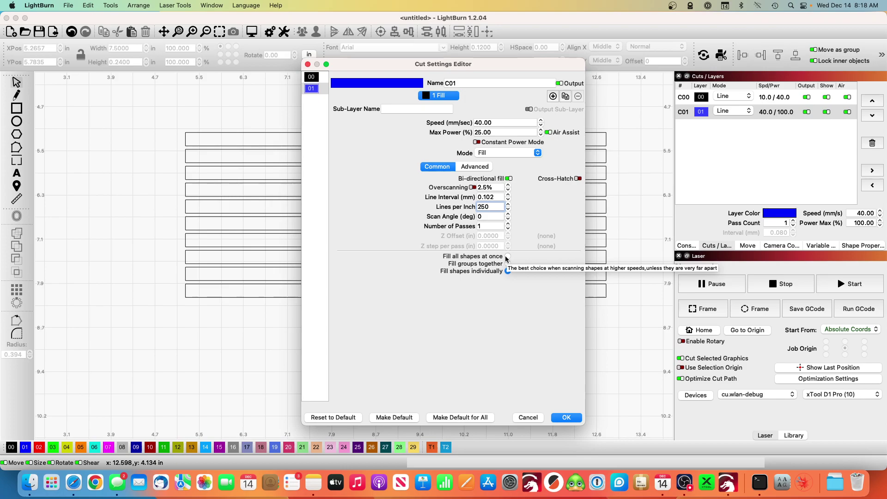
left_click(507, 257)
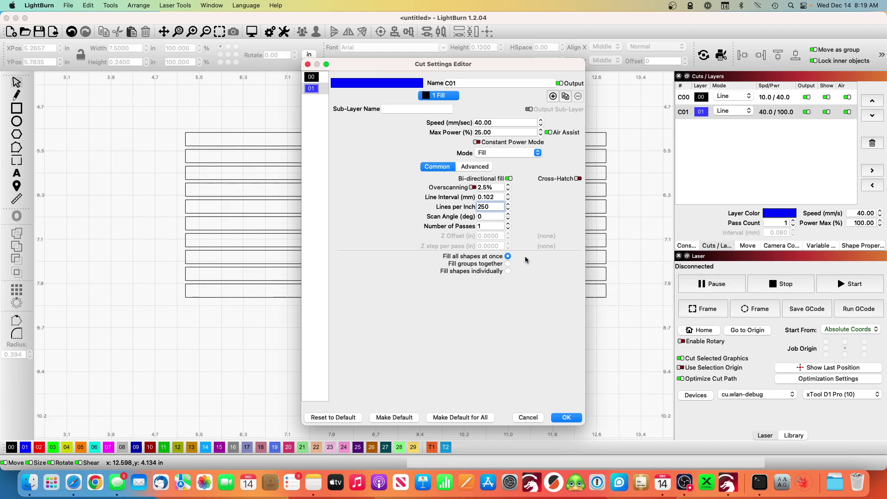
left_click(568, 417)
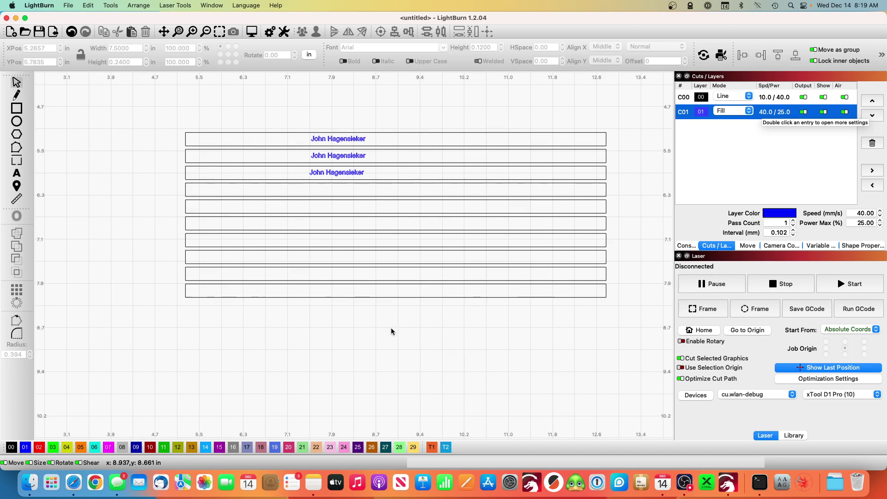
Step: Start a text object above the slots with a 0.25 in text height
left_click(16, 174)
left_click(195, 109)
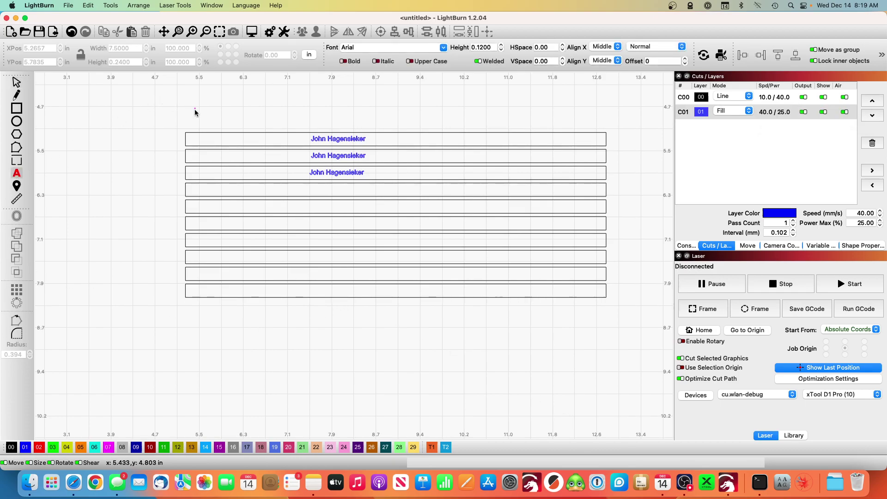
double_click(491, 46)
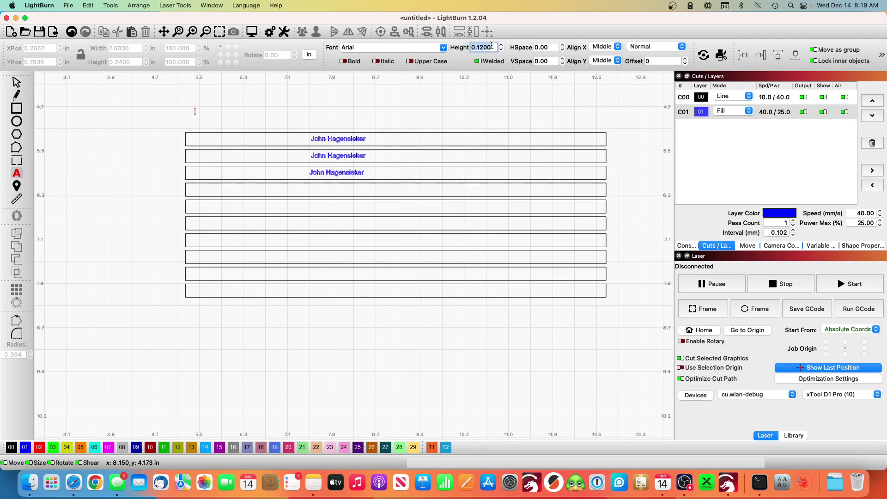
type("25")
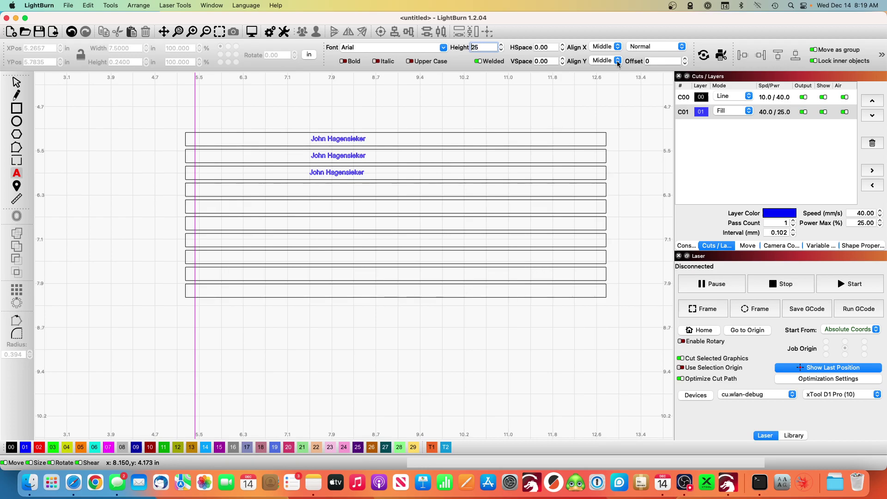
key("Home")
type(".")
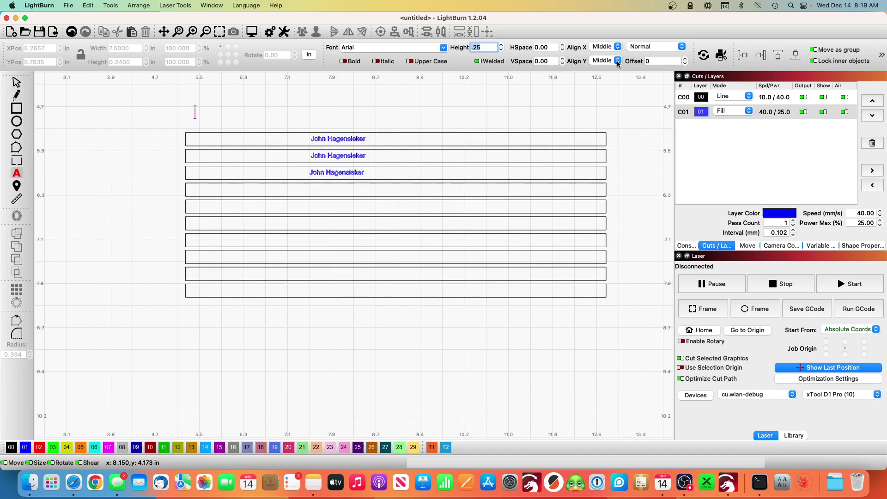
key("super+a")
type("#")
Step: Type '#2 Pencil Jig' above the slot rectangles and shift it right
left_click(213, 117)
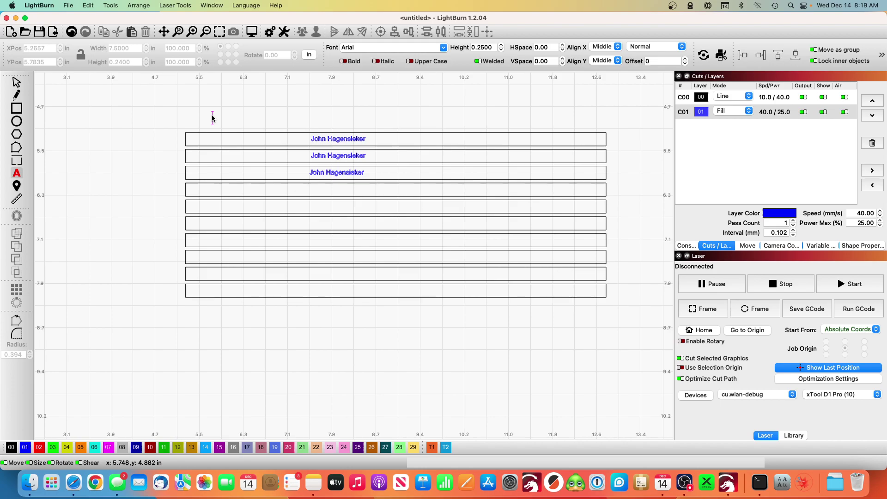
type("#2 Pe")
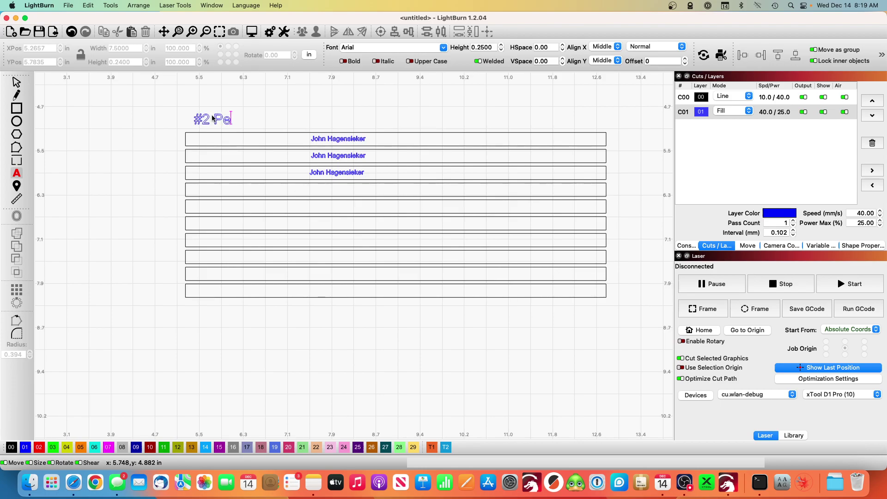
type("ncil Jig")
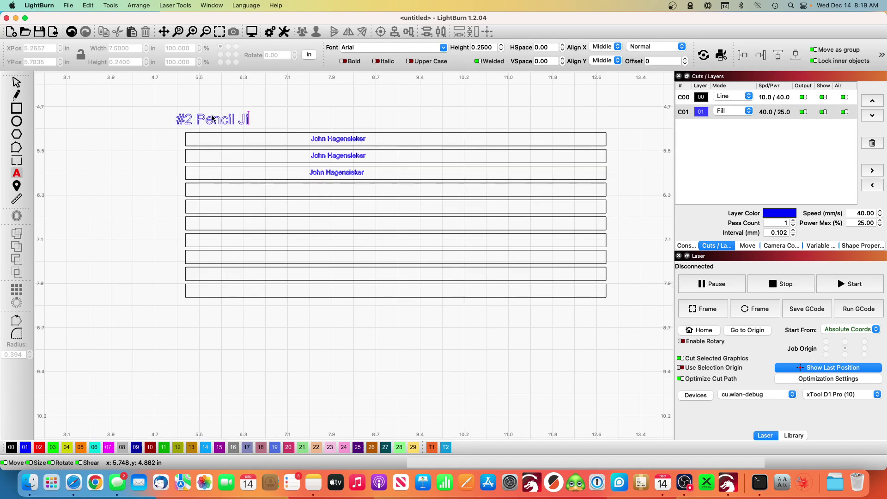
left_click(16, 81)
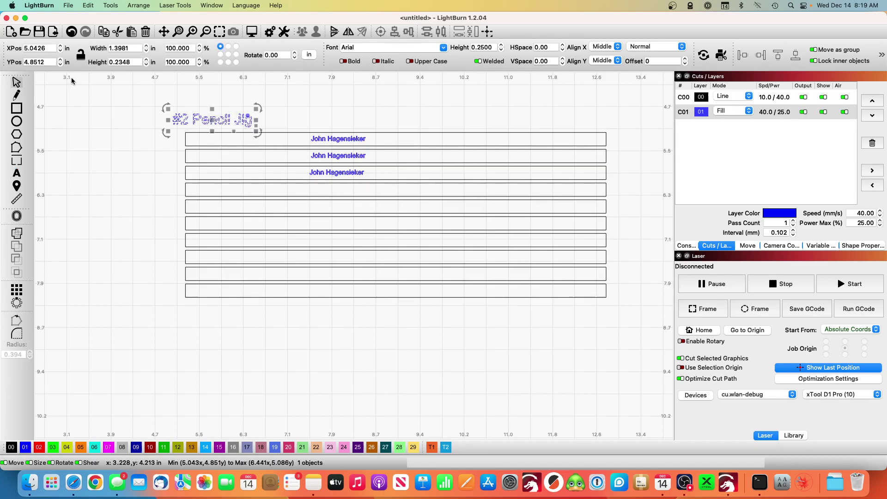
left_click_drag(210, 119, 231, 119)
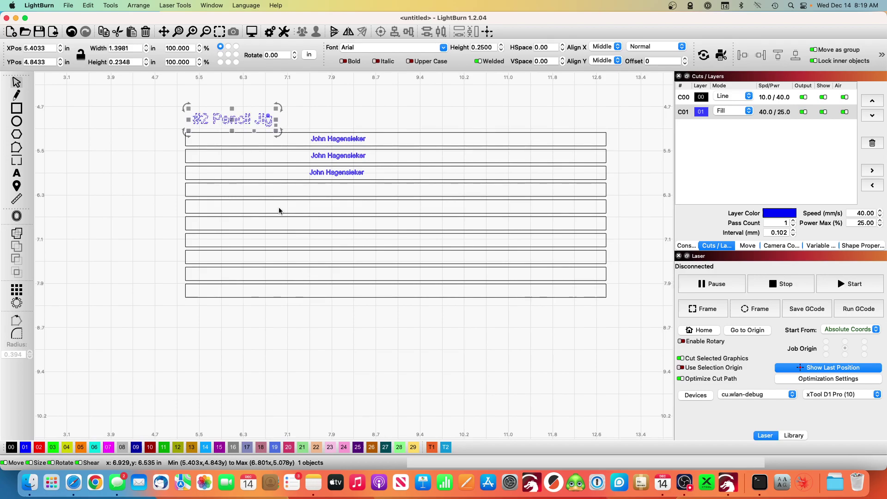
Step: Put the title on red layer 02 and set its speed to 40 mm/s and power to 25%
left_click(39, 447)
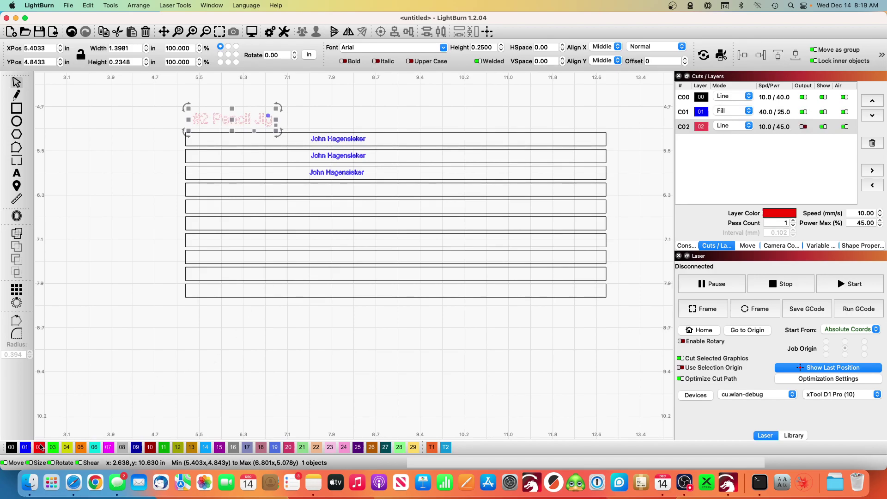
left_click(805, 128)
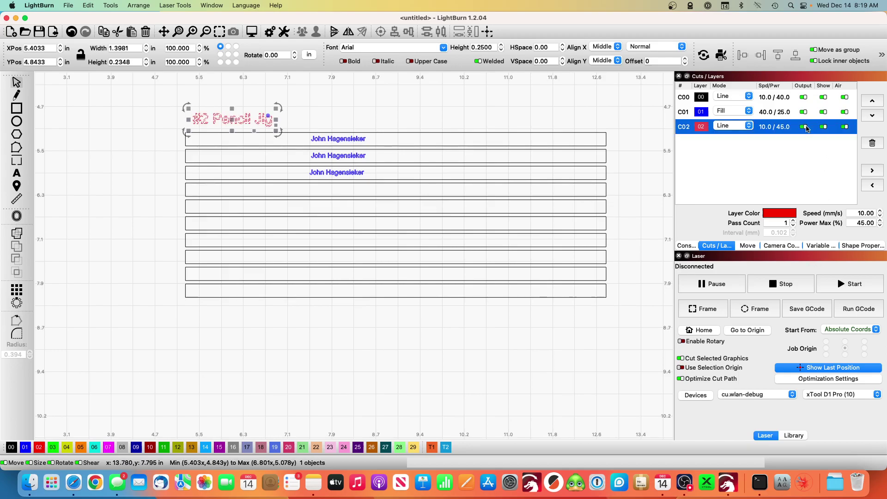
double_click(767, 132)
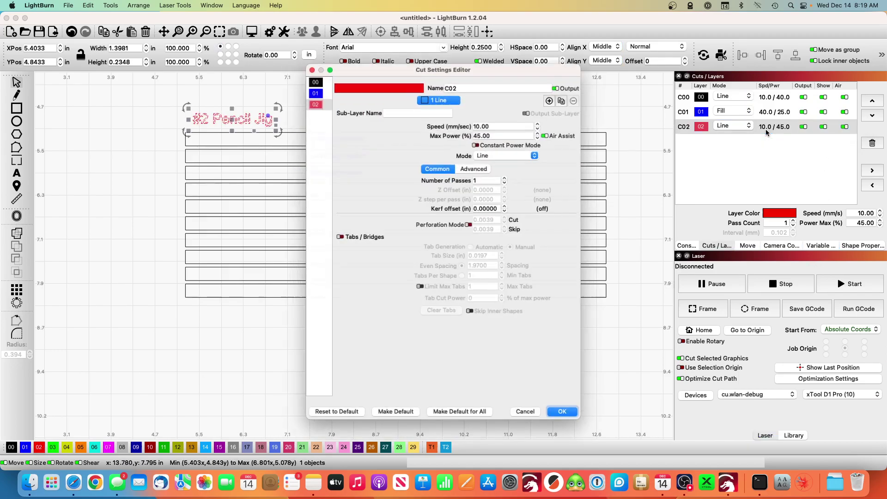
double_click(500, 122)
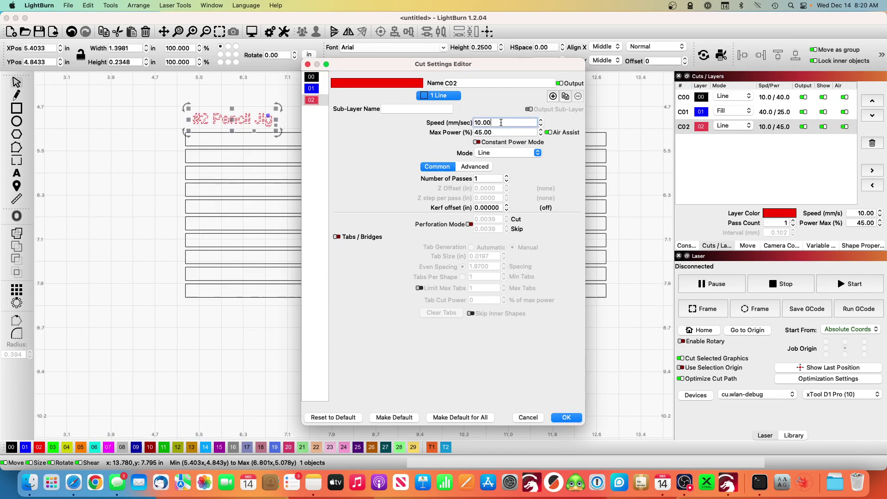
type("40")
key("Tab")
type("25")
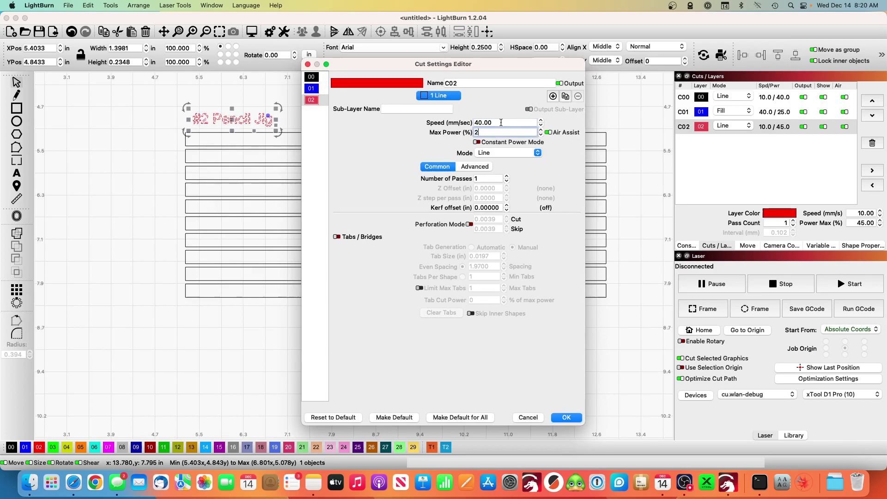
Step: Switch layer 02 to Fill with all shapes at once, then exclude it from output
left_click(513, 153)
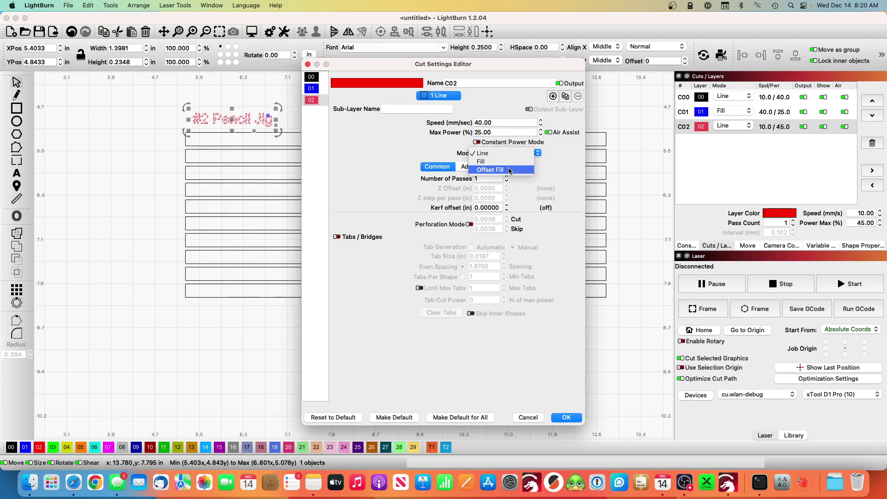
left_click(508, 163)
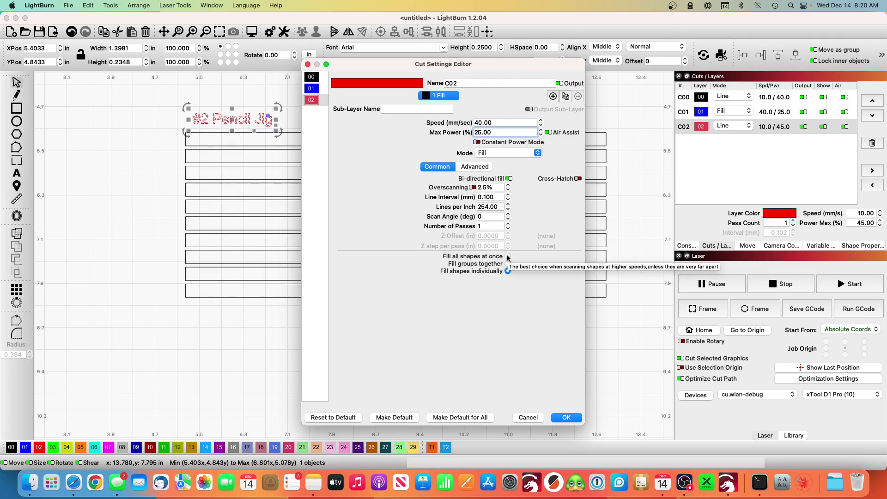
left_click(508, 257)
left_click(566, 418)
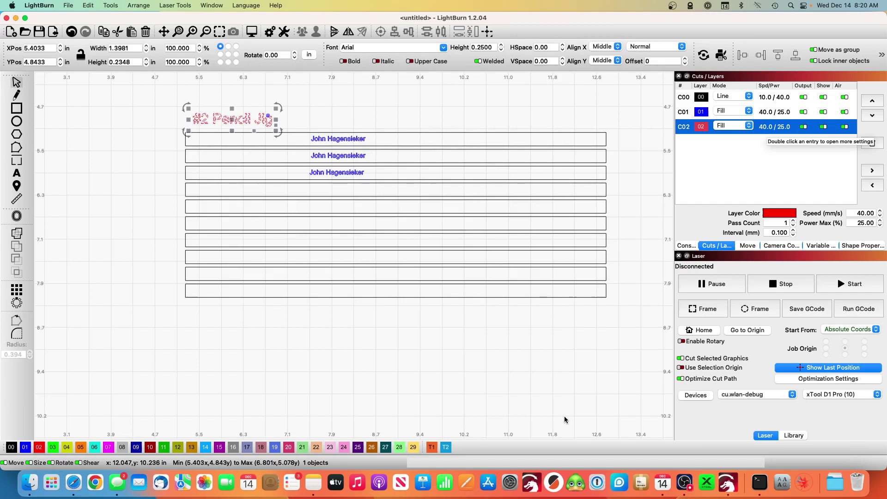
left_click(804, 127)
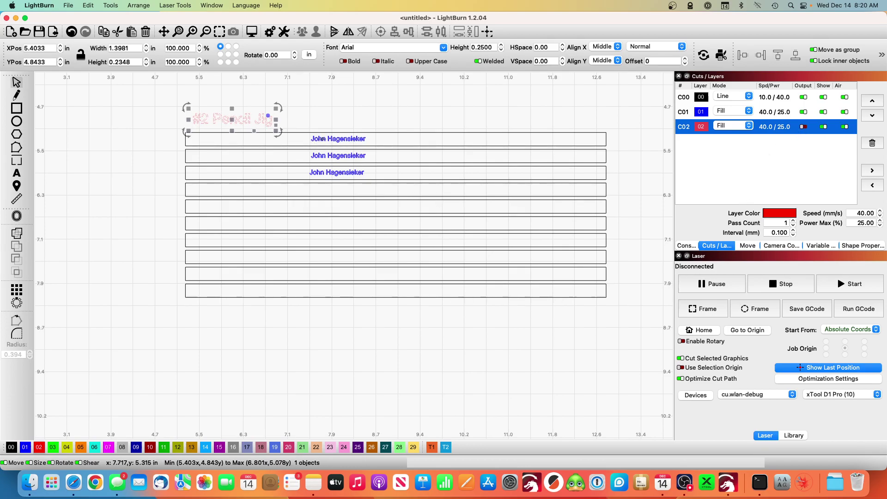
left_click(321, 139)
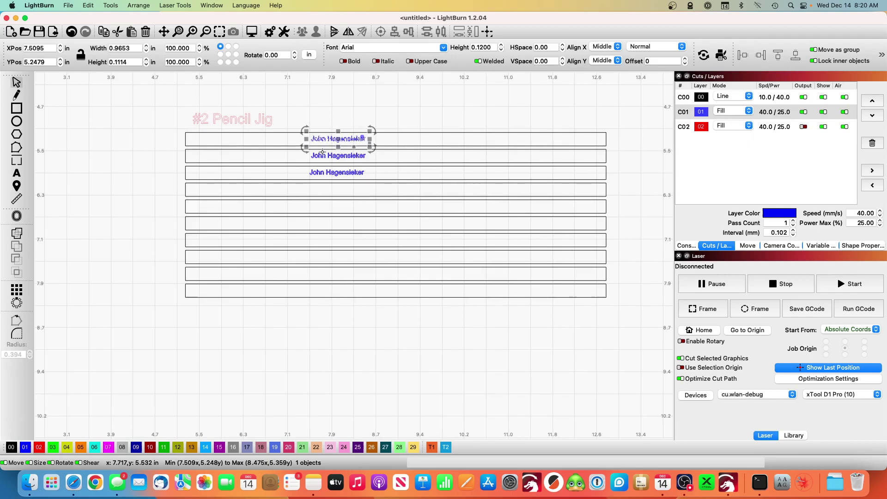
Step: Select all three name texts together and try small position nudges with the spinner
left_click(323, 156, "shift")
left_click(327, 174, "shift")
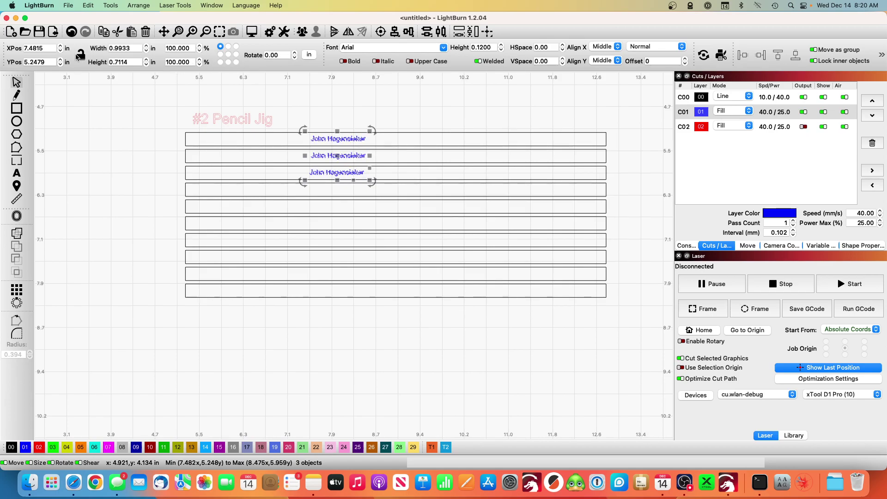
left_click(61, 65)
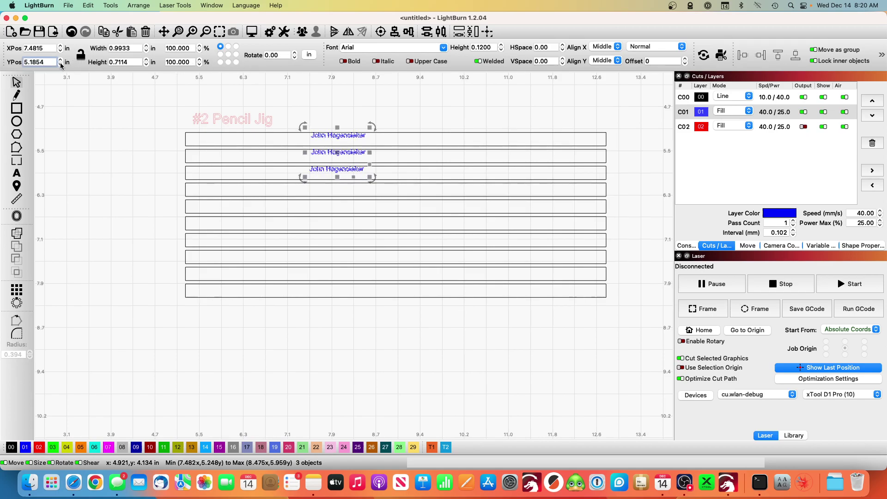
left_click(60, 59)
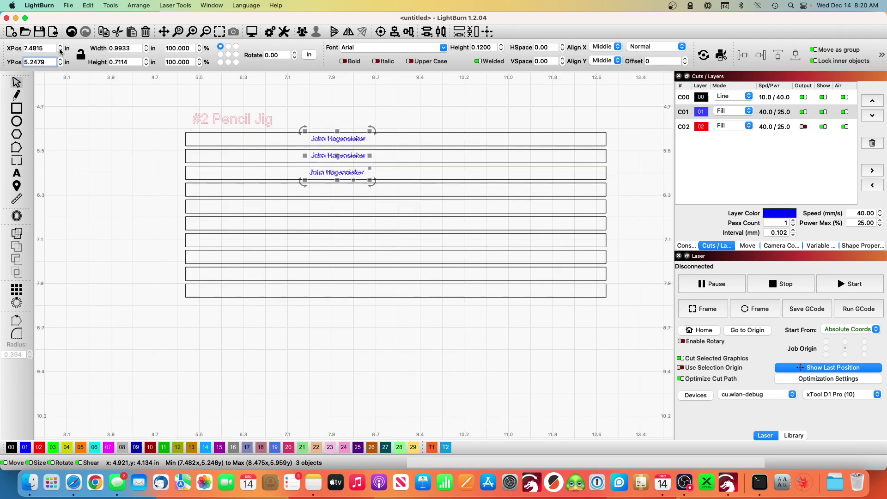
left_click(60, 51)
Step: Step the names right to X 8.794 in so they sit centred in their slots
left_click(60, 47)
left_click(61, 48)
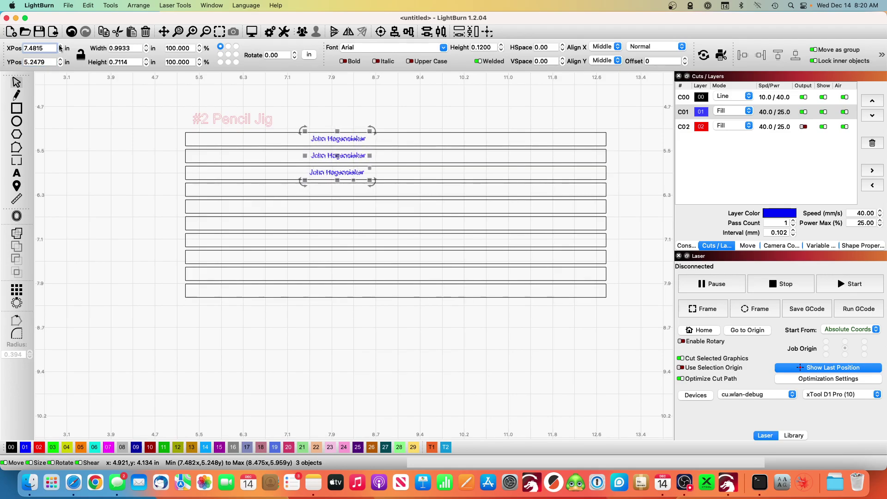
left_click(60, 48)
left_click(60, 48)
left_click(60, 48)
left_click(60, 48)
left_click(60, 48)
left_click(60, 47)
left_click(60, 48)
left_click(61, 48)
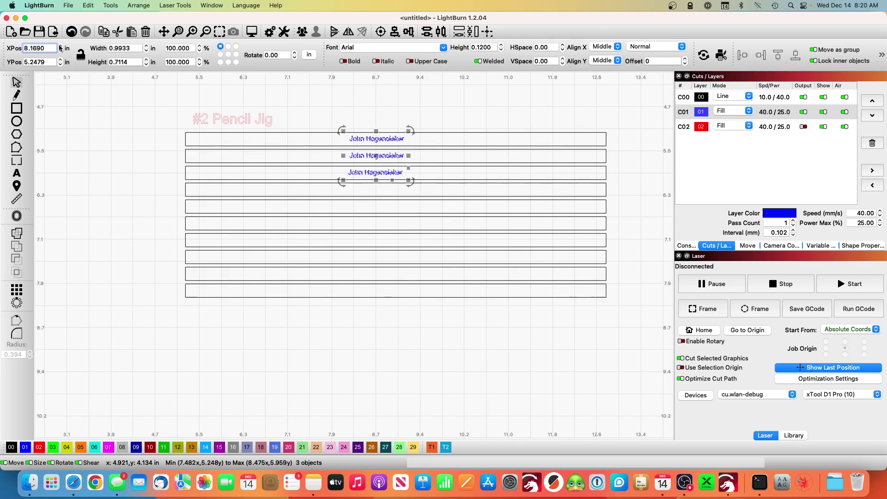
left_click(60, 48)
left_click(60, 48)
left_click(60, 47)
left_click(60, 48)
left_click(60, 48)
left_click(60, 47)
left_click(60, 47)
left_click(60, 48)
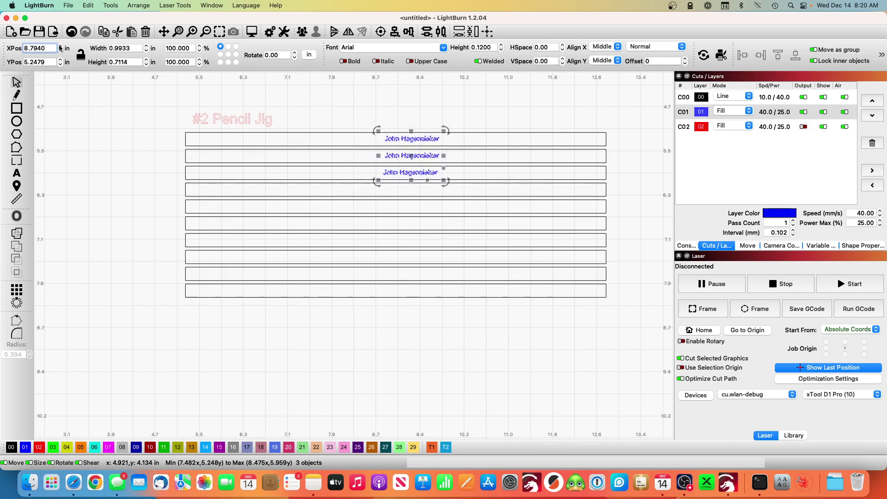
left_click(646, 155)
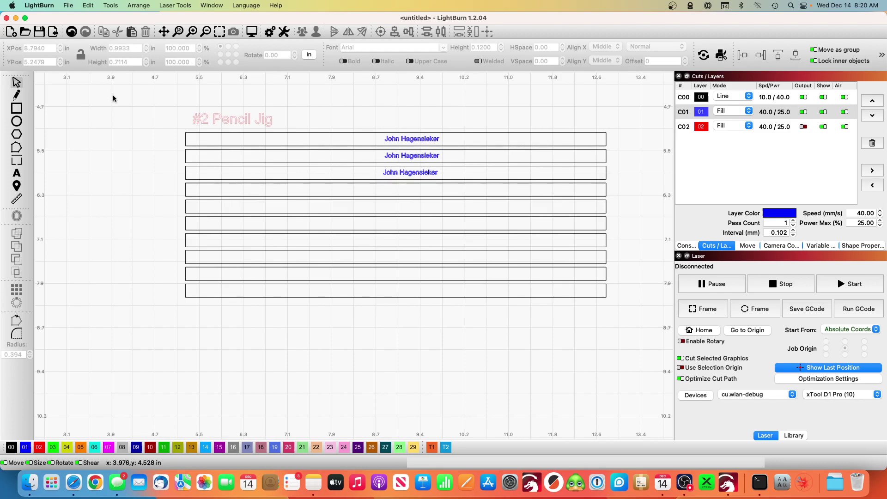
Step: Draw a 1.18 in square left of the slots on new green layer 03
left_click(18, 110)
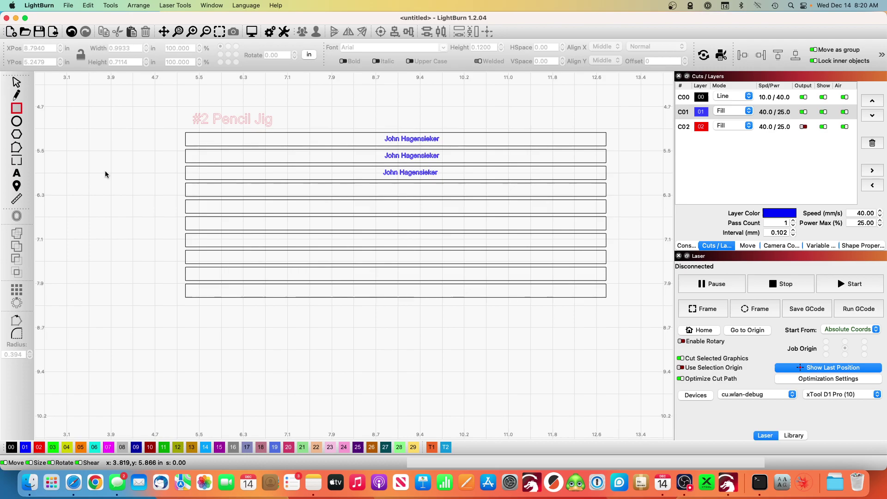
left_click_drag(104, 171, 170, 236)
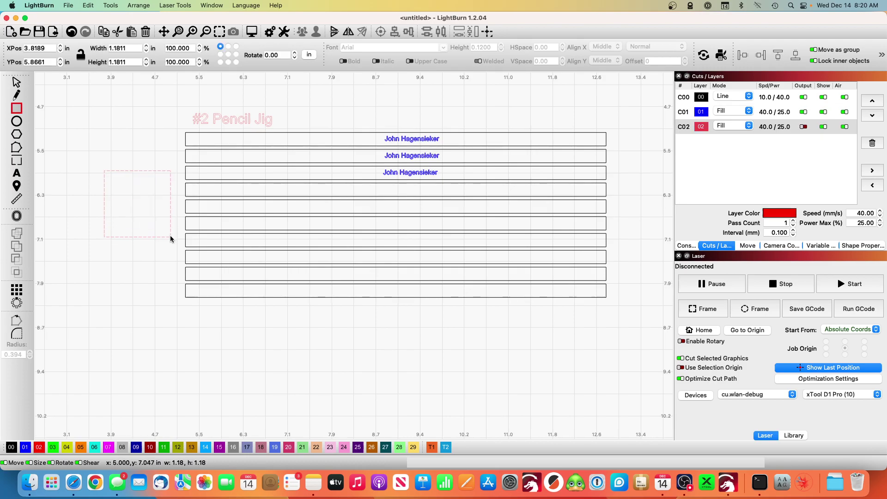
left_click(53, 448)
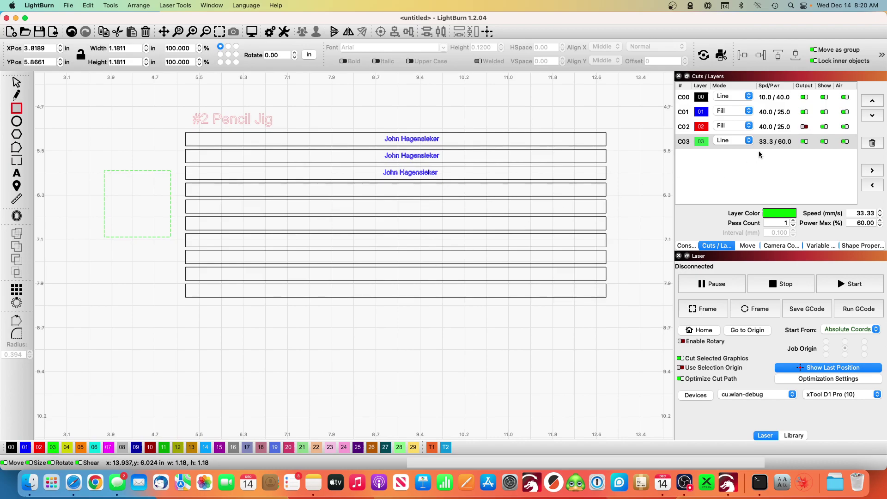
Step: Set the green layer to cut lines at 45 mm/s speed and 25% power
double_click(771, 142)
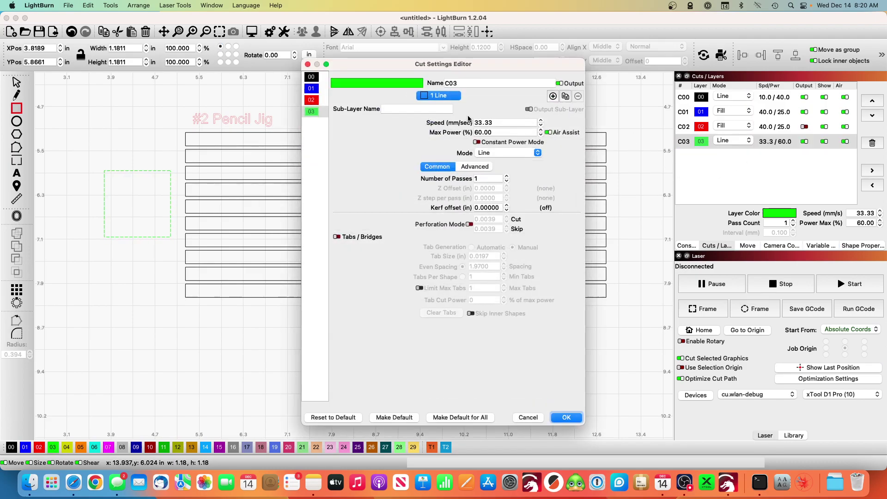
triple_click(507, 122)
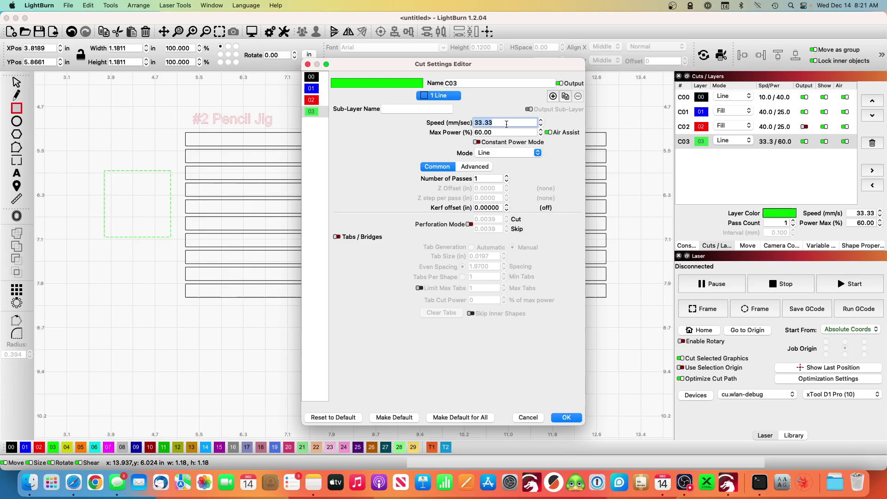
type("45")
key("Tab")
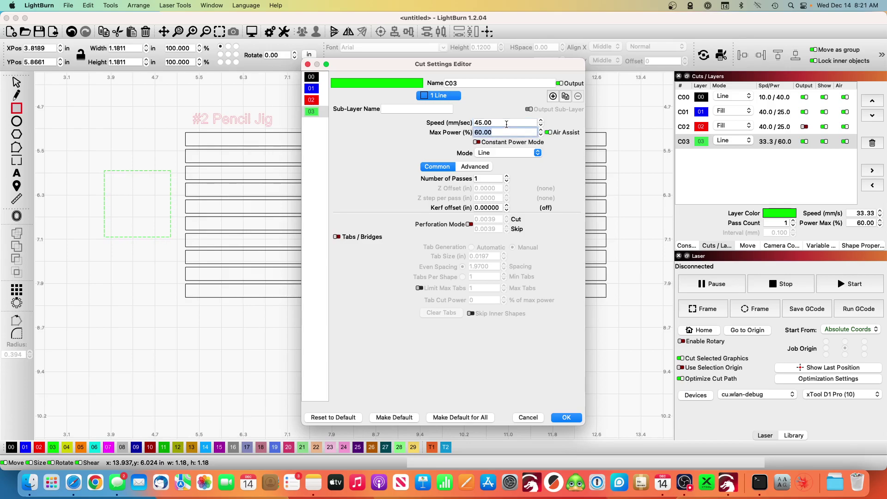
type("25")
left_click(573, 417)
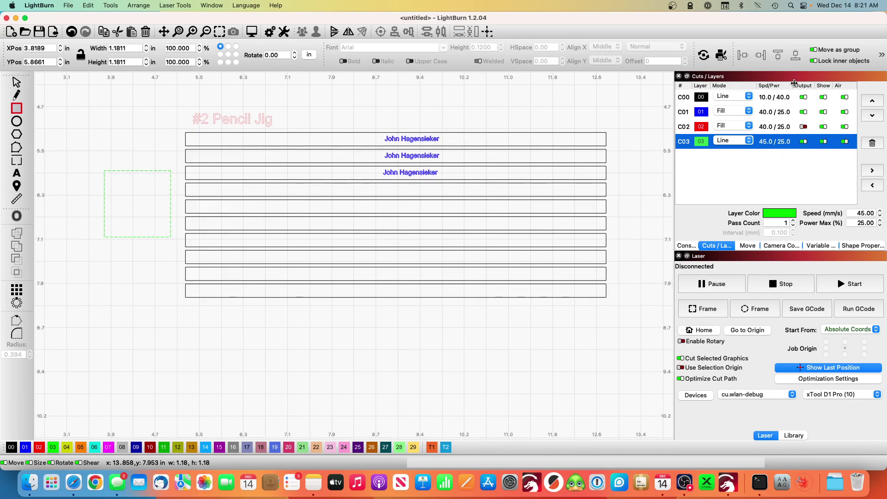
Step: Turn off output for black layer C00, leaving names layer C01 output enabled
left_click(804, 98)
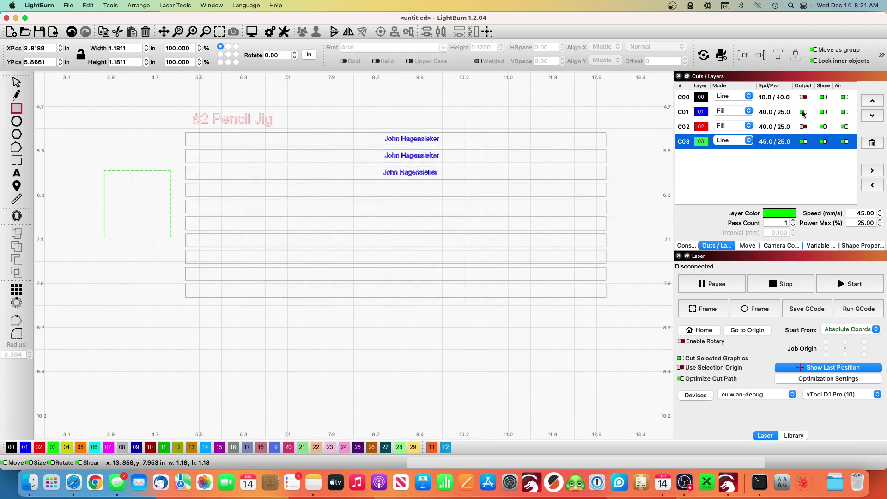
left_click(803, 113)
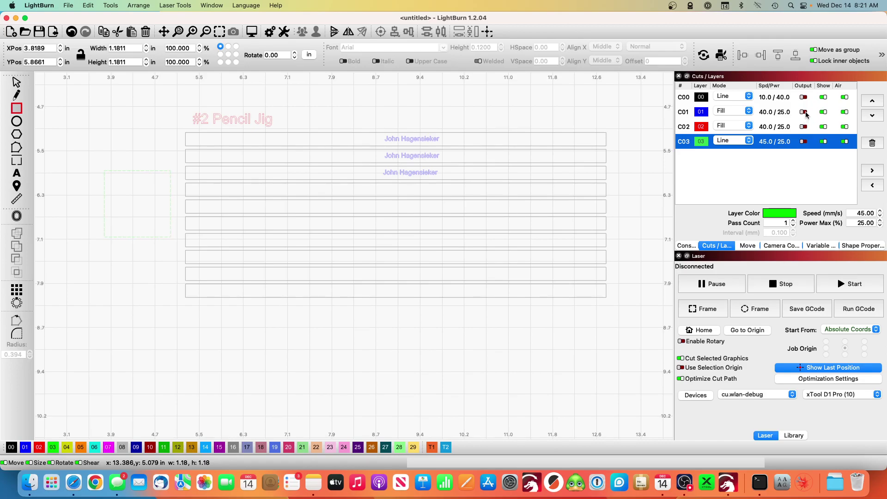
left_click(805, 112)
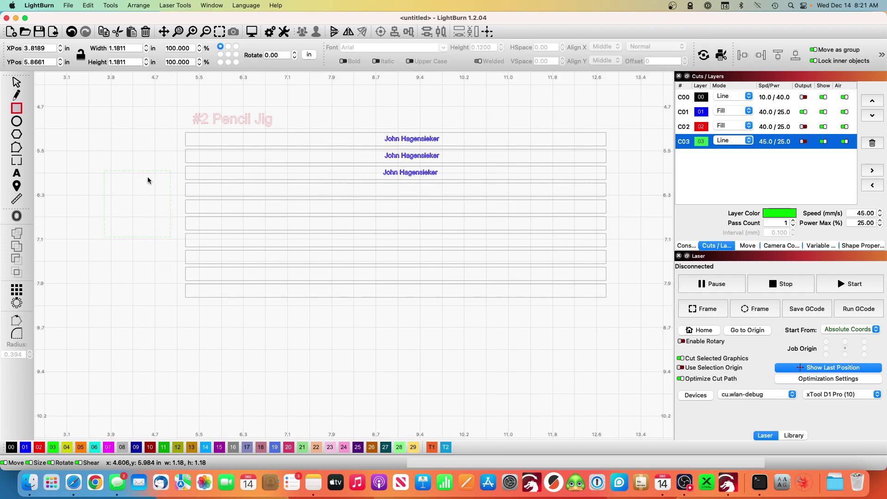
Step: Draw a 10.67 × 4.88 in rectangle enclosing the whole layout on black layer 00
scroll(148, 180, "down", 5)
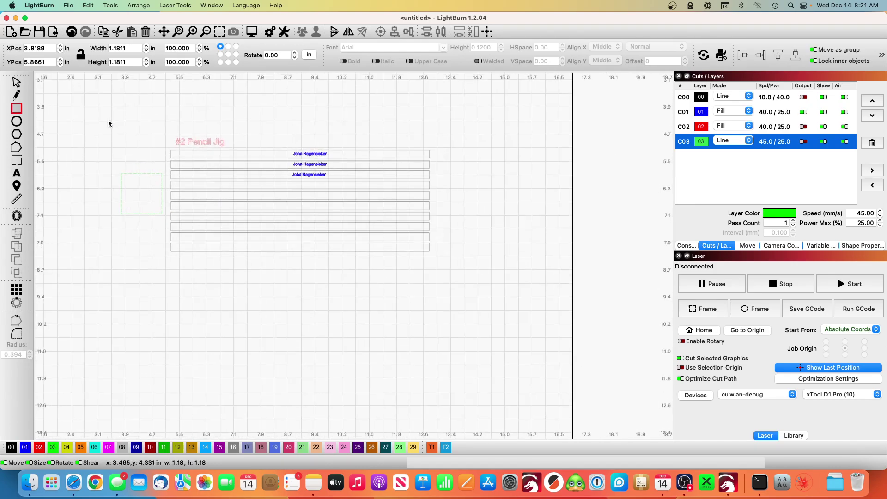
left_click_drag(108, 120, 477, 289)
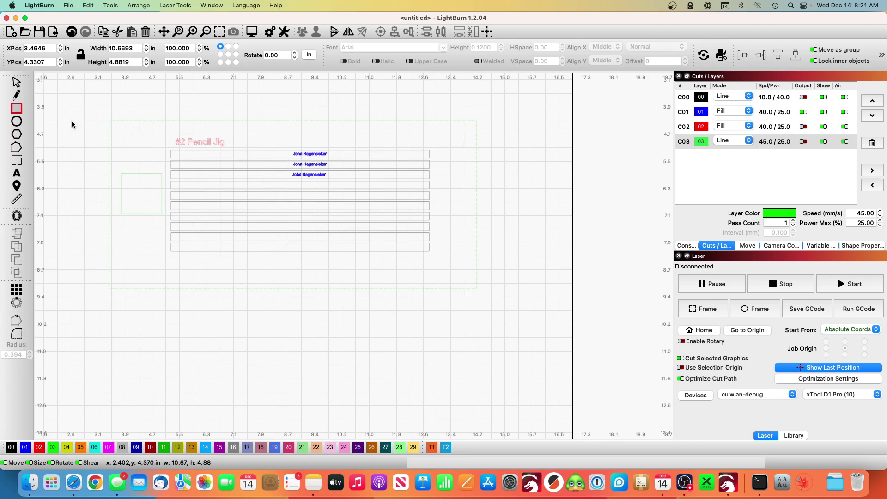
left_click(11, 446)
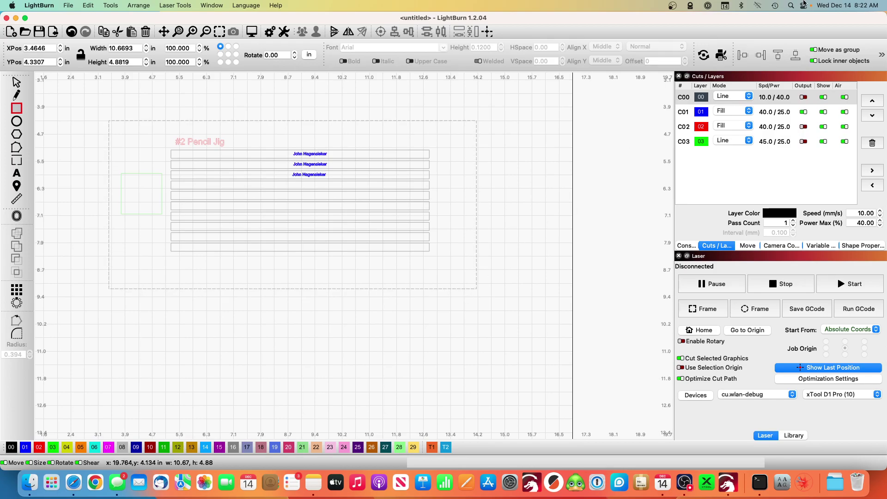
left_click(672, 7)
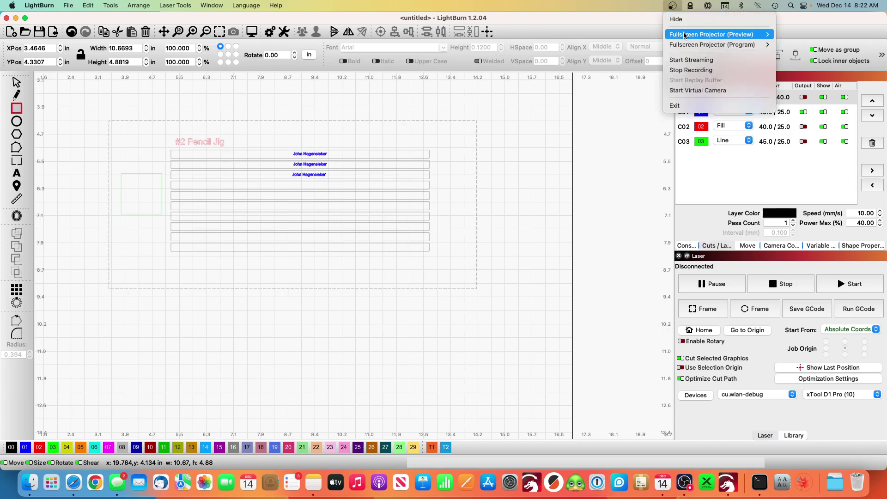